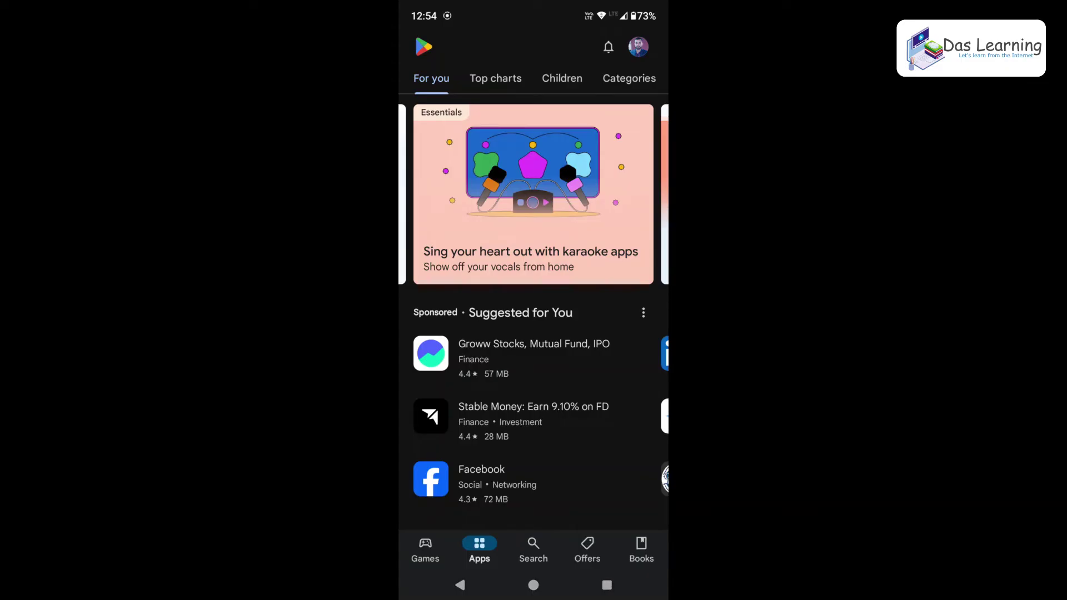
- Search the Play Store for 'cx file explorer' and install Cx File Explorer
{"action": "left_click", "coordinate": [533, 547]}
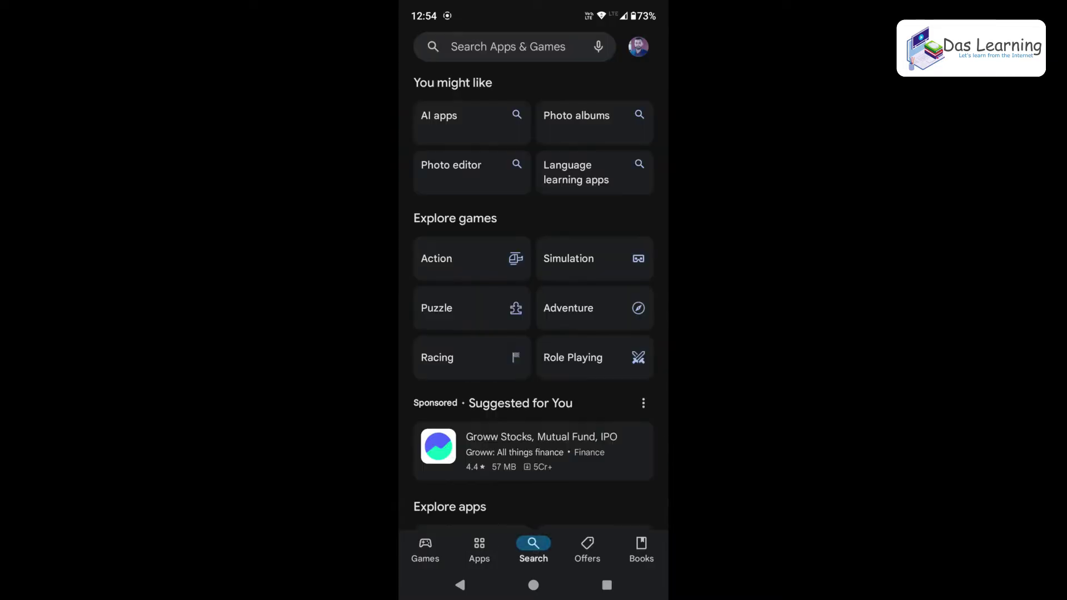
{"action": "left_click", "coordinate": [522, 47]}
{"action": "type", "text": "cx"}
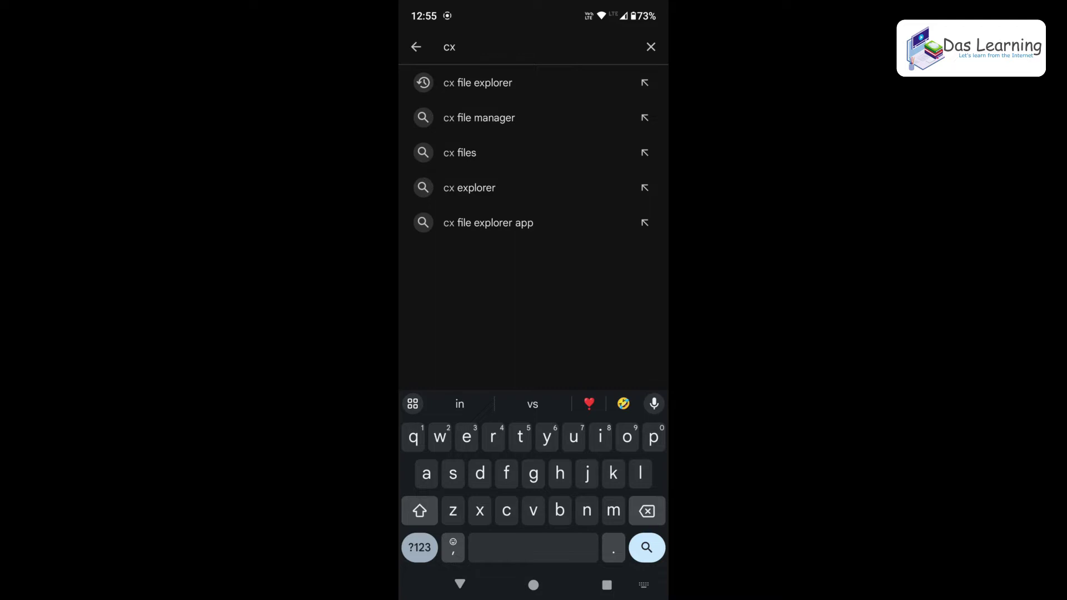
{"action": "left_click", "coordinate": [477, 82]}
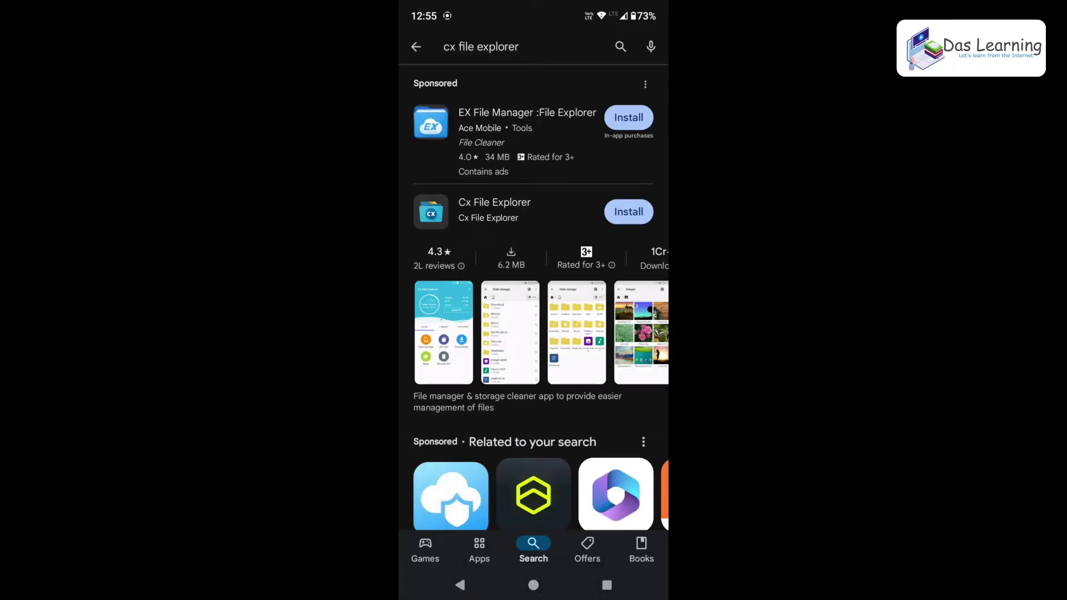
{"action": "left_click", "coordinate": [535, 220]}
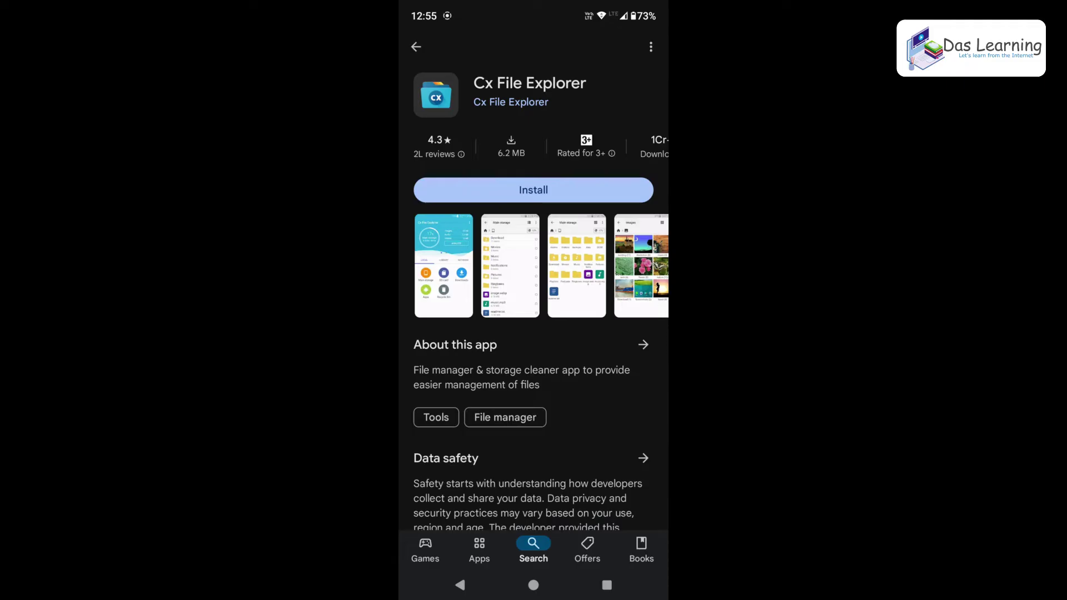
{"action": "left_click", "coordinate": [533, 190]}
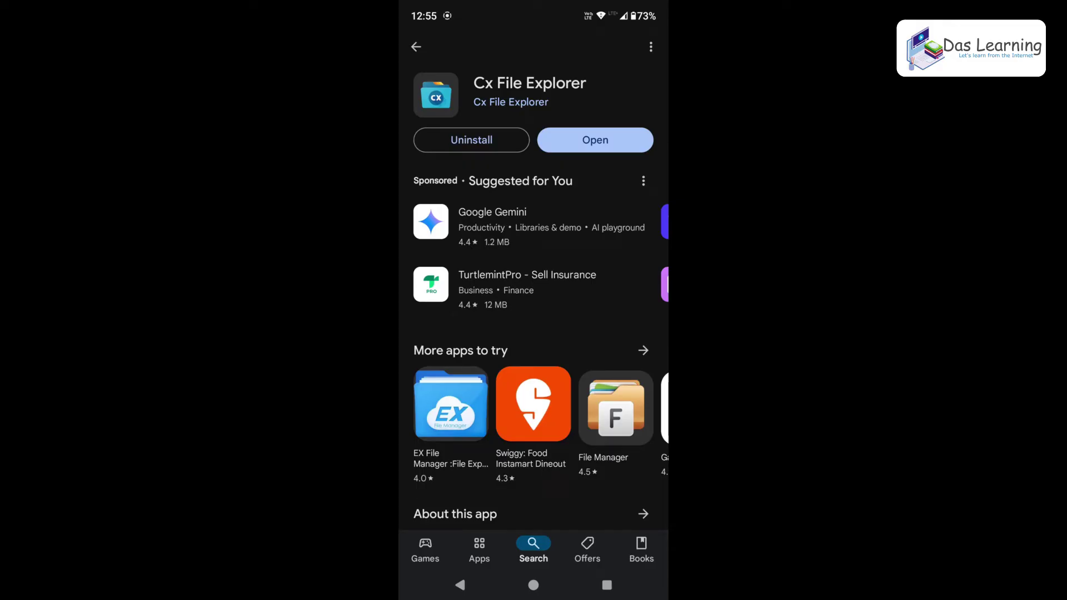
- Launch Cx File Explorer, pass the welcome screens, and grant all-files access and notifications
{"action": "left_click", "coordinate": [594, 140]}
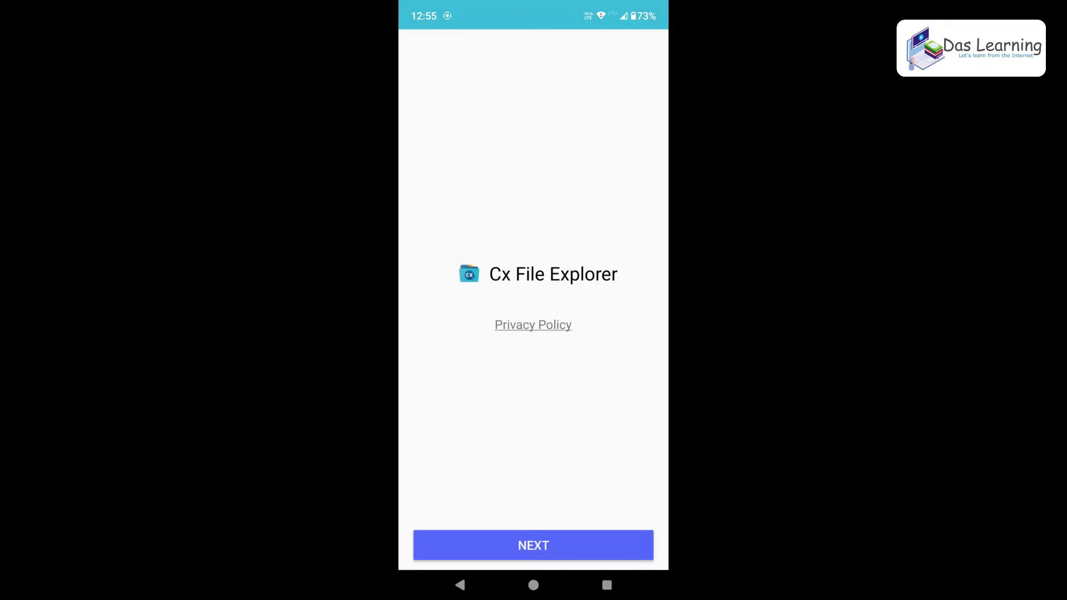
{"action": "left_click", "coordinate": [549, 546]}
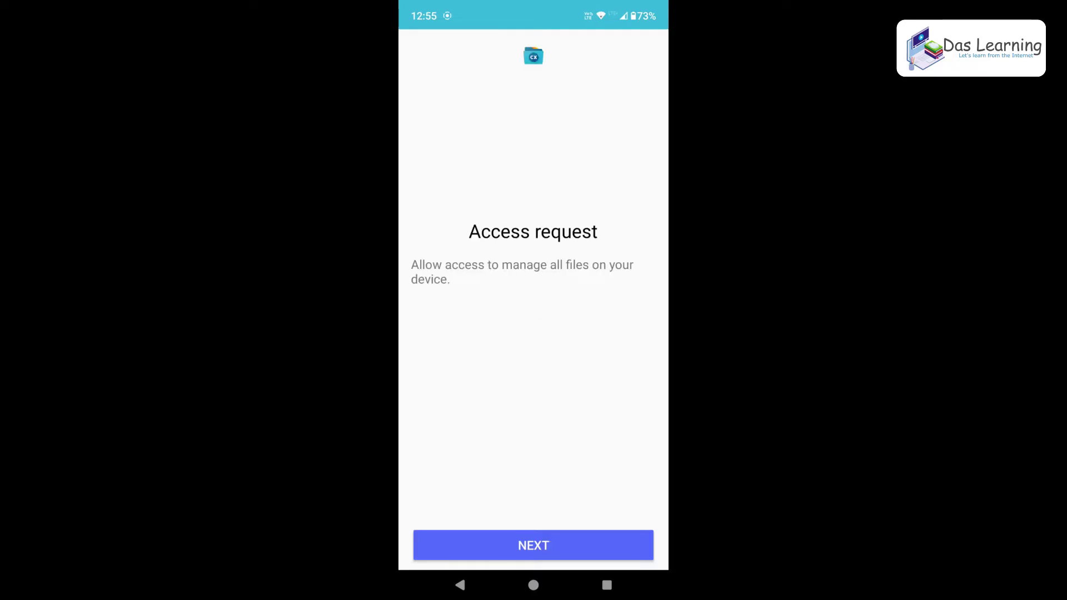
{"action": "left_click", "coordinate": [540, 545]}
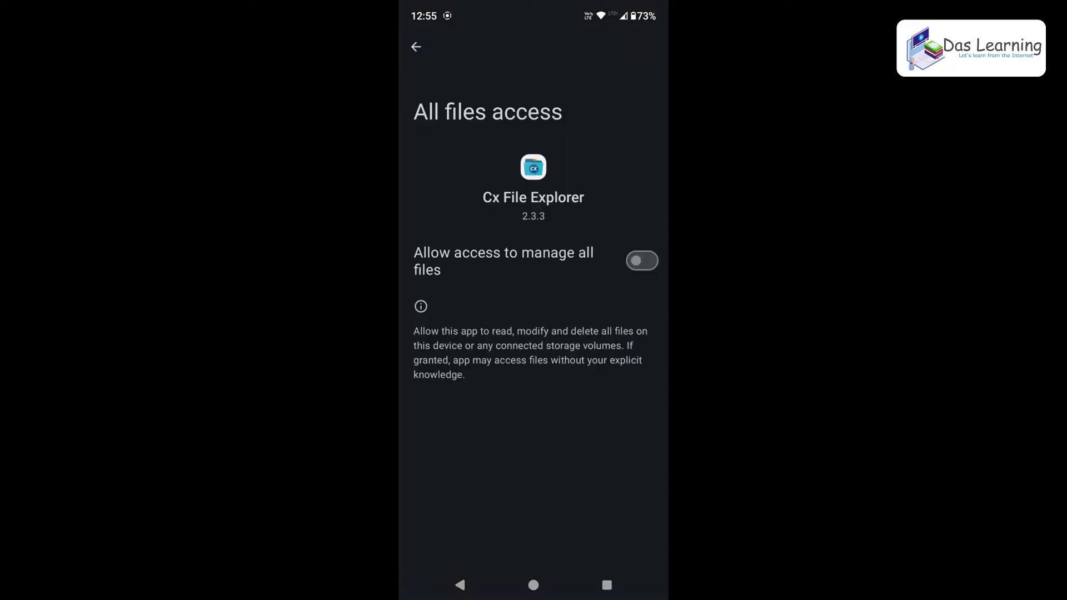
{"action": "left_click", "coordinate": [642, 261]}
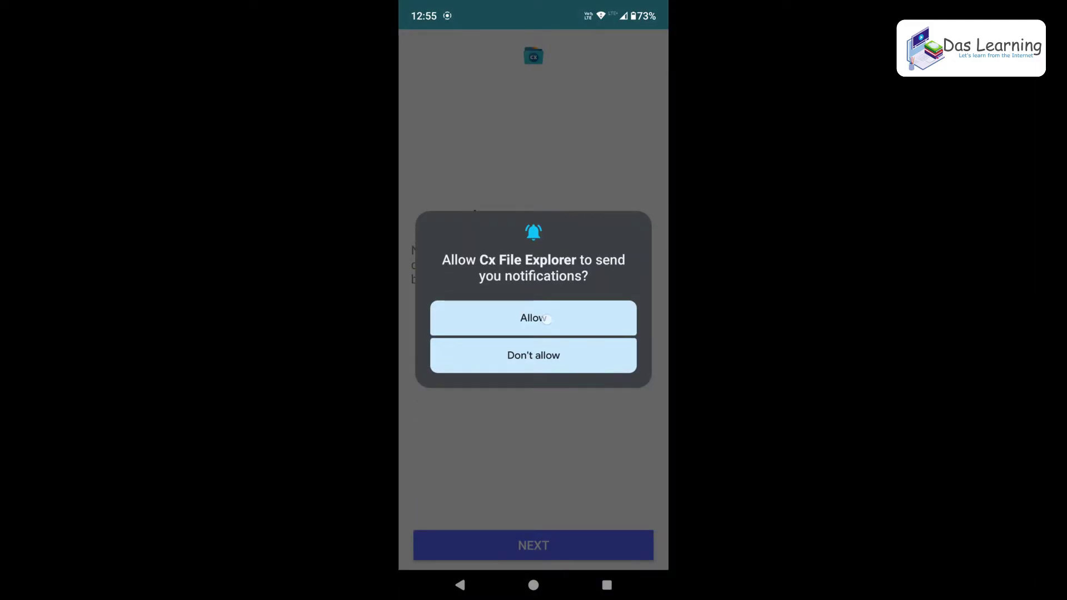
{"action": "left_click", "coordinate": [533, 318]}
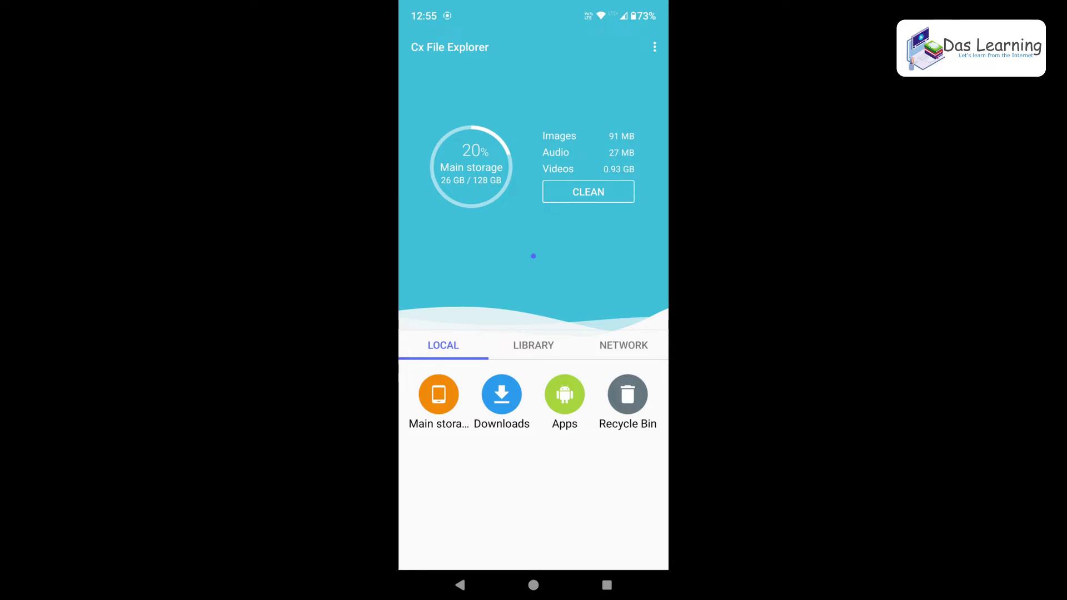
- Turn off the phone's Wi-Fi from quick settings
{"action": "left_click_drag", "start_coordinate": [619, 5], "coordinate": [469, 50]}
{"action": "left_click", "coordinate": [469, 50]}
{"action": "key", "text": "Escape"}
{"action": "left_click", "coordinate": [531, 584]}
- Turn on the mobile hotspot and open Cx File Explorer's Access from network screen
{"action": "left_click_drag", "start_coordinate": [534, 8], "coordinate": [533, 333]}
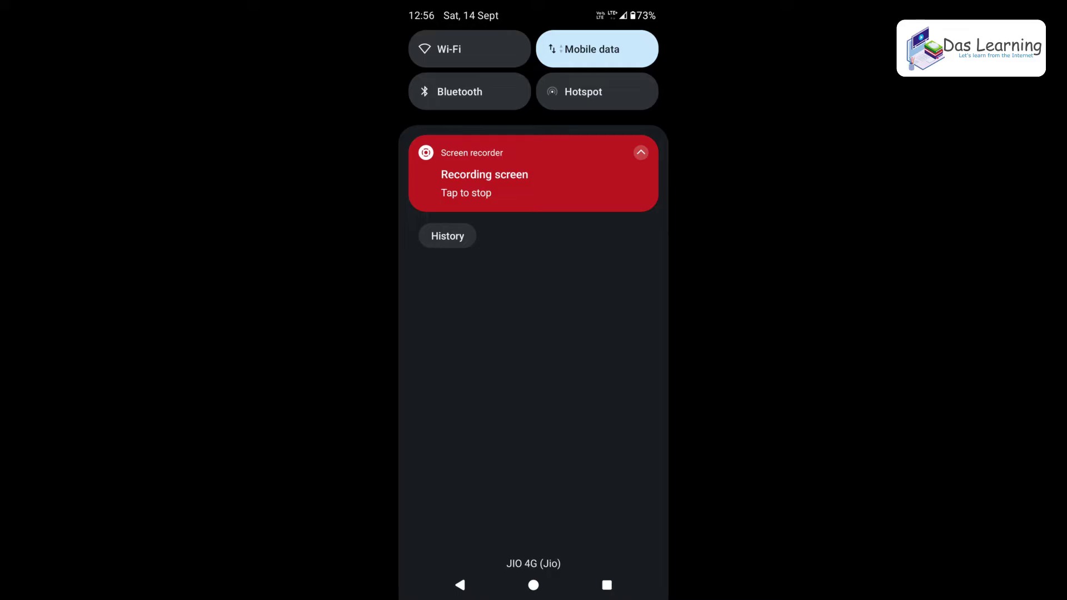
{"action": "left_click", "coordinate": [597, 92]}
{"action": "left_click_drag", "start_coordinate": [533, 500], "coordinate": [534, 111]}
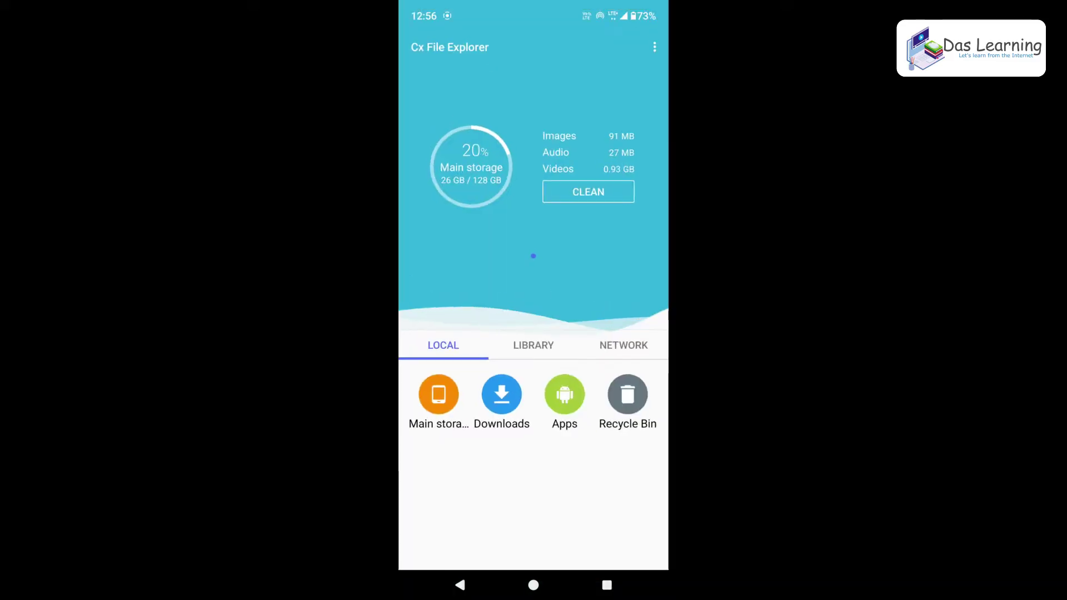
{"action": "left_click", "coordinate": [623, 345]}
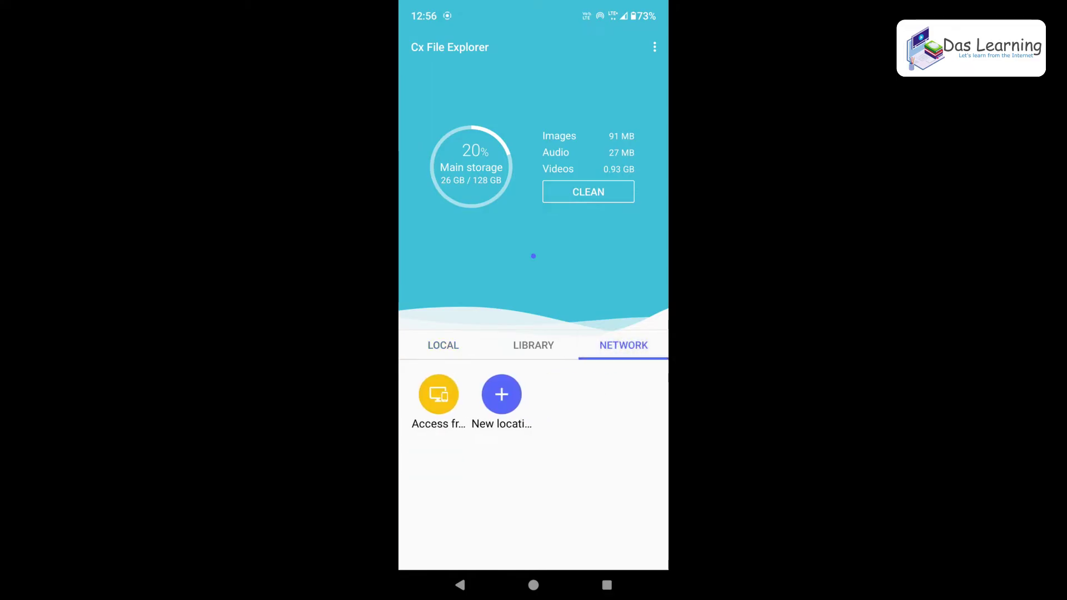
{"action": "left_click", "coordinate": [442, 398]}
- Disable random password, set port 1212 with a custom password, and start the FTP service
{"action": "left_click", "coordinate": [490, 209]}
{"action": "left_click", "coordinate": [575, 208]}
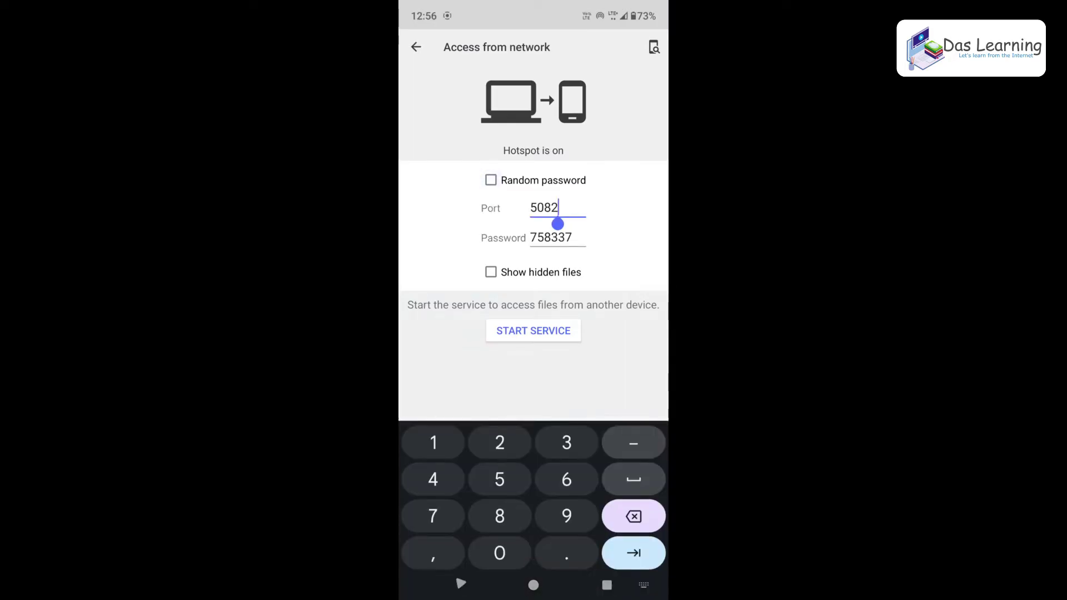
{"action": "key", "text": "BackSpace"}
{"action": "key", "text": "BackSpace"}
{"action": "key", "text": "BackSpace"}
{"action": "key", "text": "BackSpace"}
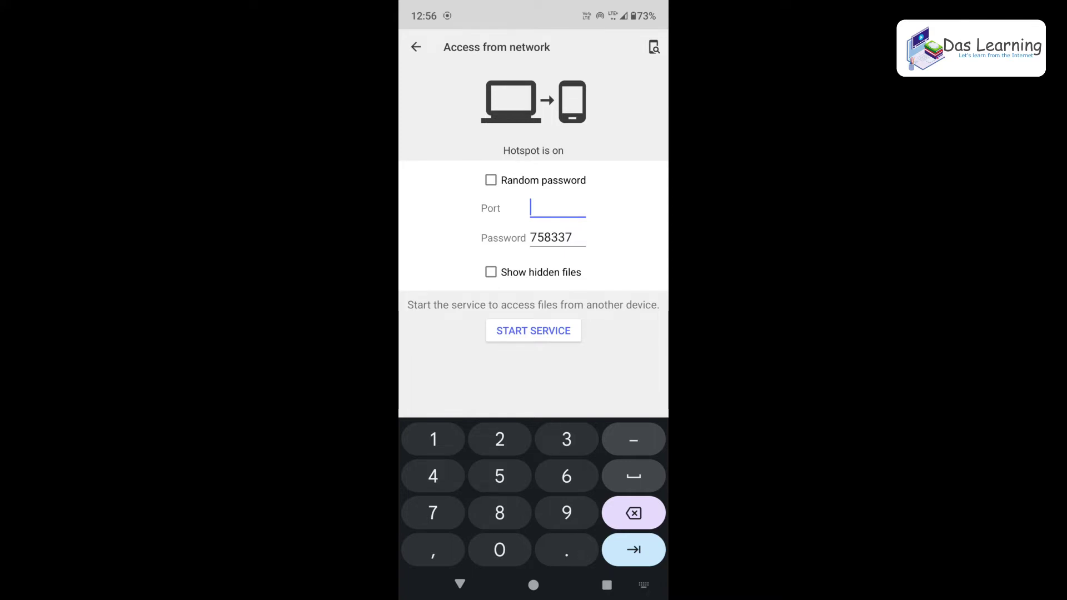
{"action": "type", "text": "121"}
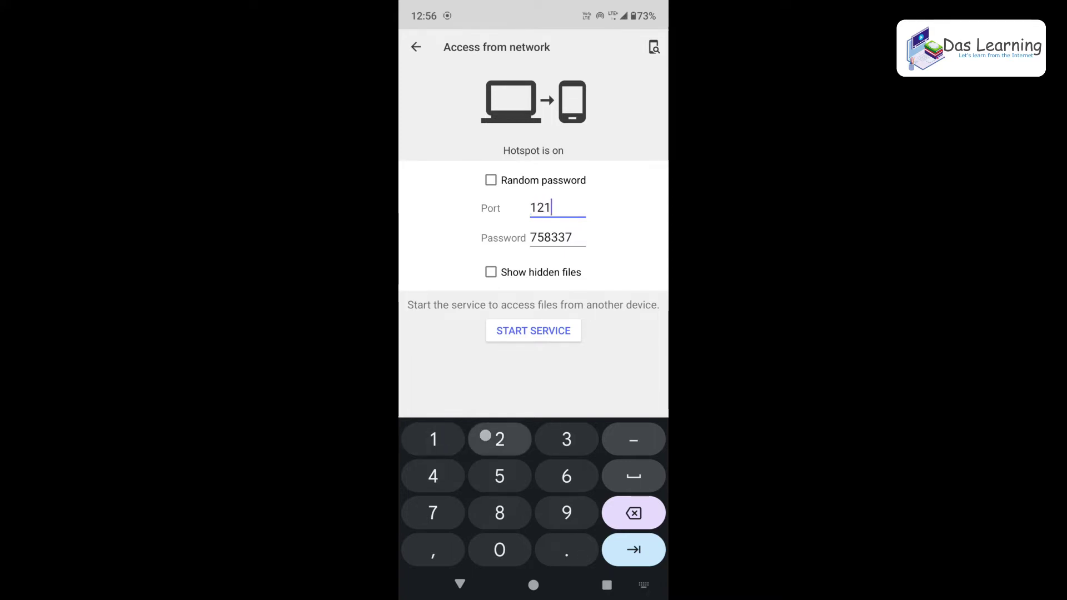
{"action": "type", "text": "2"}
{"action": "left_click", "coordinate": [572, 253]}
{"action": "key", "text": "BackSpace"}
{"action": "key", "text": "BackSpace"}
{"action": "key", "text": "BackSpace"}
{"action": "key", "text": "BackSpace"}
{"action": "key", "text": "BackSpace"}
{"action": "key", "text": "BackSpace"}
{"action": "type", "text": "123456"}
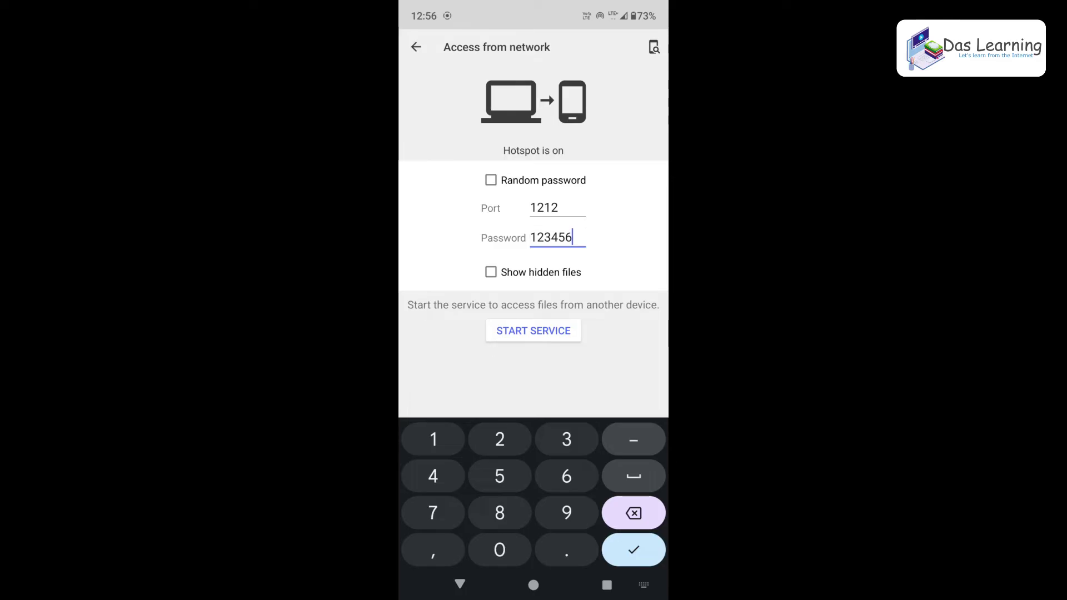
{"action": "left_click", "coordinate": [534, 328]}
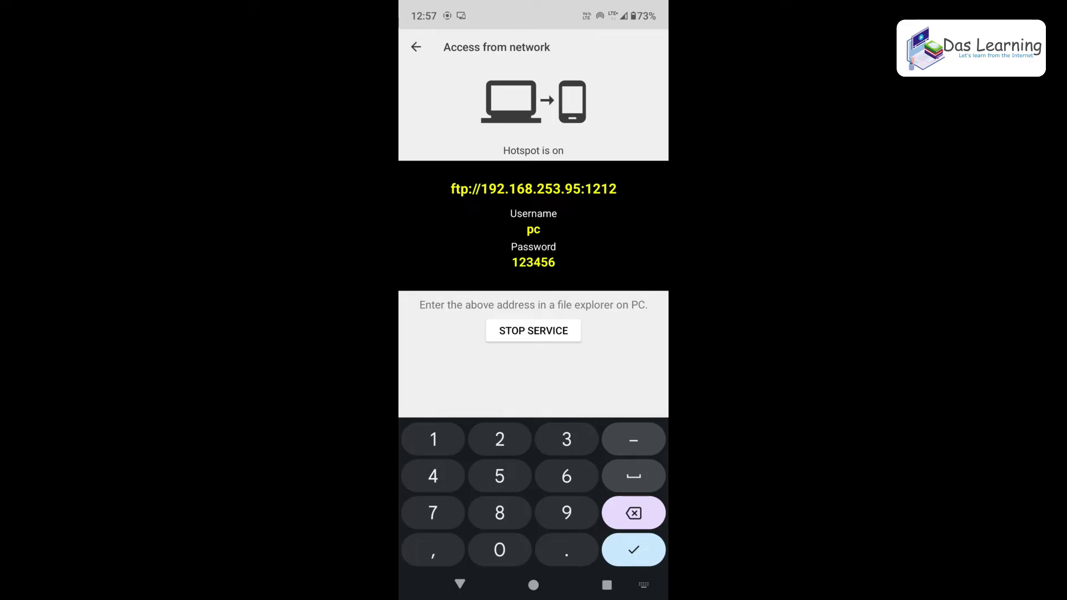
- Return to the home screen and confirm the 'FTP server is running' notification
{"action": "left_click", "coordinate": [459, 583]}
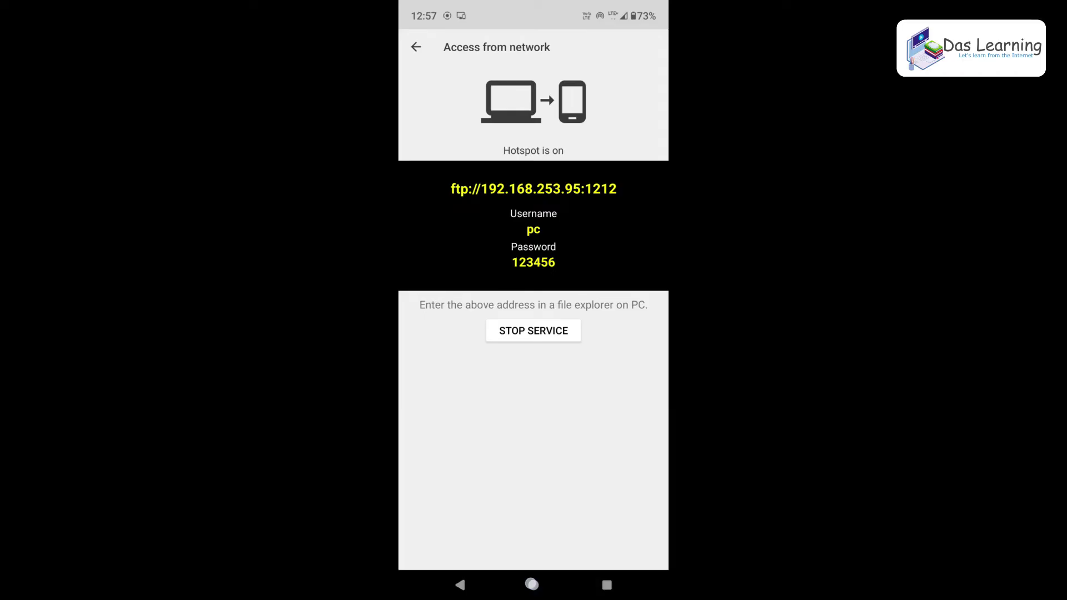
{"action": "left_click", "coordinate": [533, 585]}
{"action": "left_click_drag", "start_coordinate": [583, 393], "coordinate": [584, 167]}
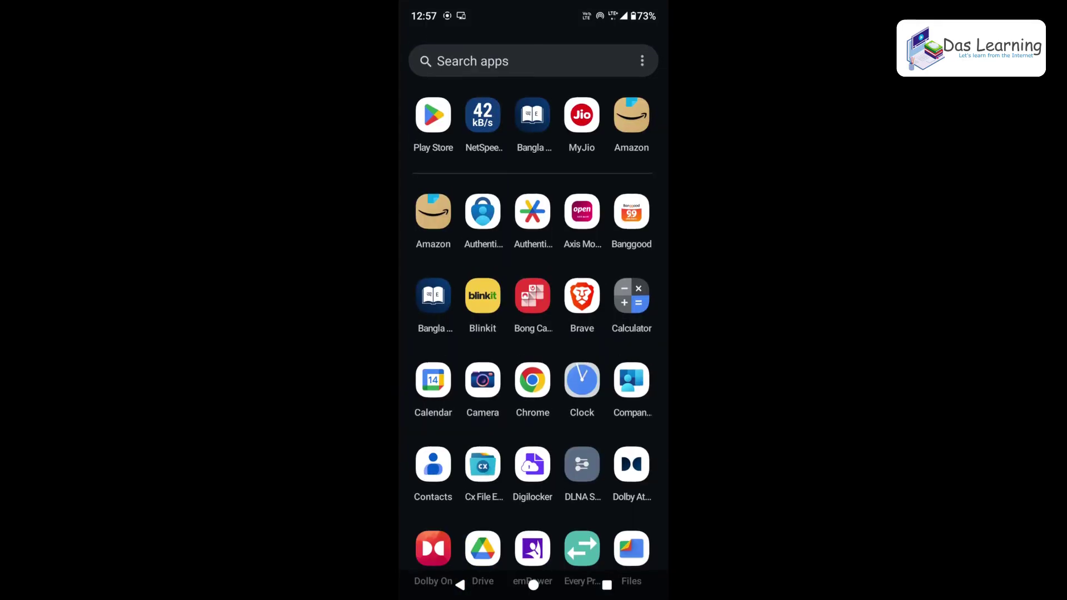
{"action": "left_click", "coordinate": [459, 584]}
{"action": "left_click_drag", "start_coordinate": [534, 9], "coordinate": [534, 334]}
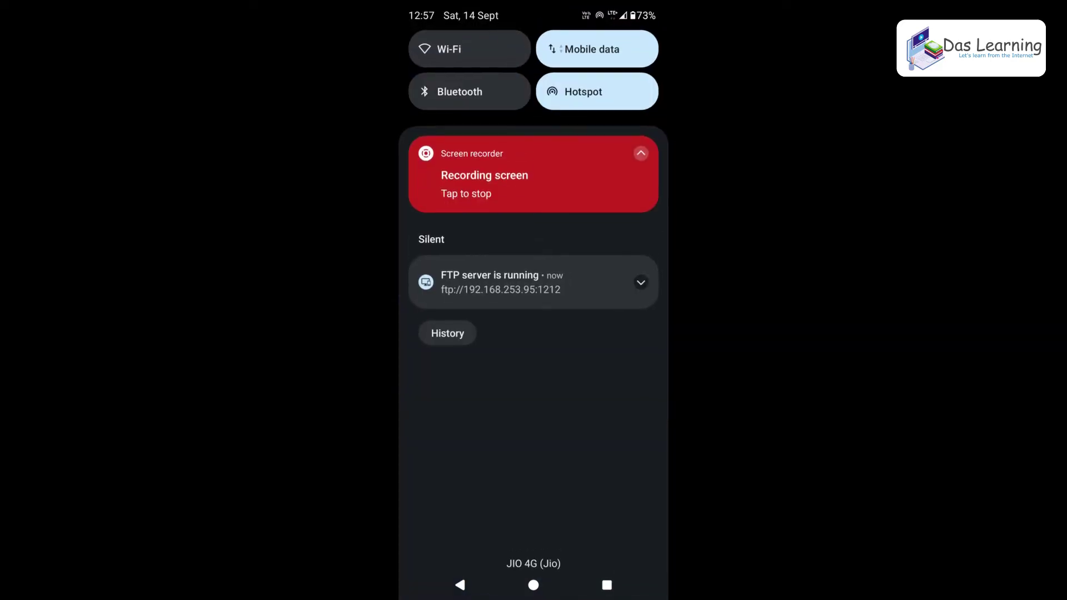
{"action": "left_click", "coordinate": [633, 273]}
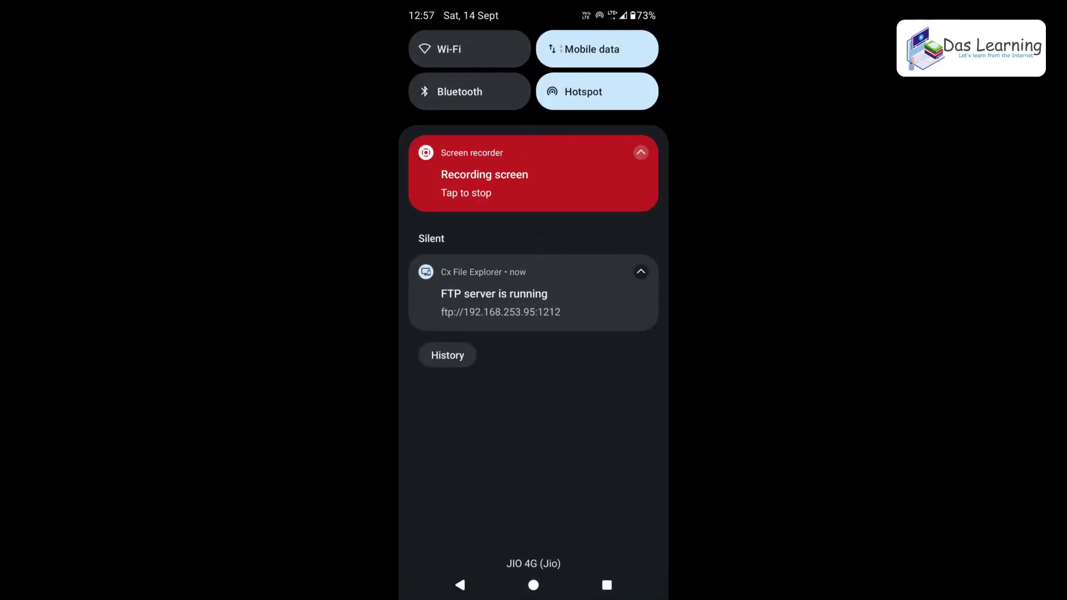
{"action": "left_click", "coordinate": [459, 585]}
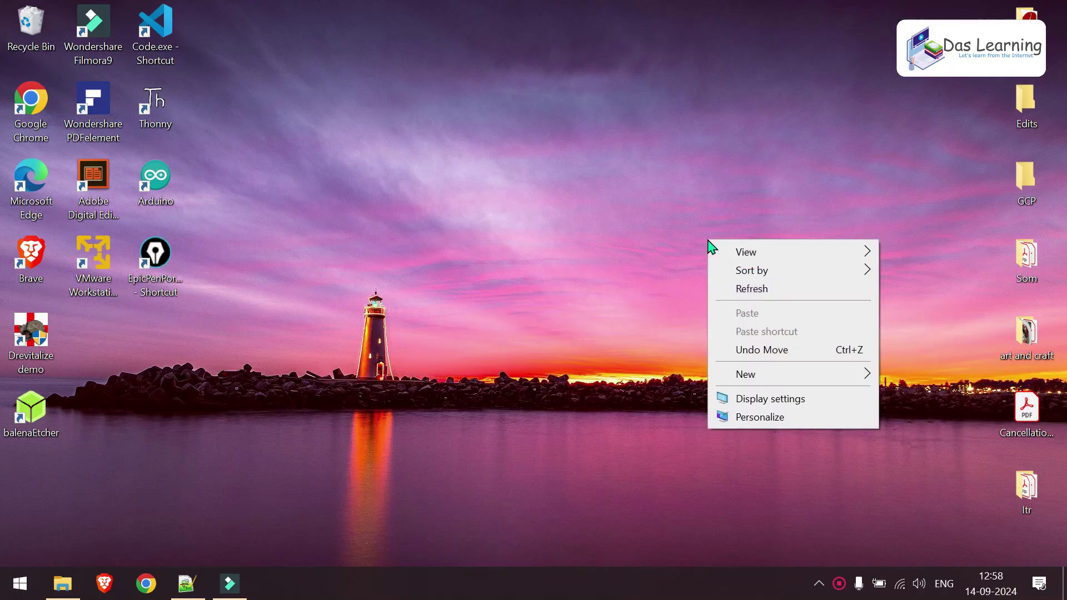
- Check the PC's secured Wi-Fi connection in the system tray network panel
{"action": "left_click", "coordinate": [741, 292]}
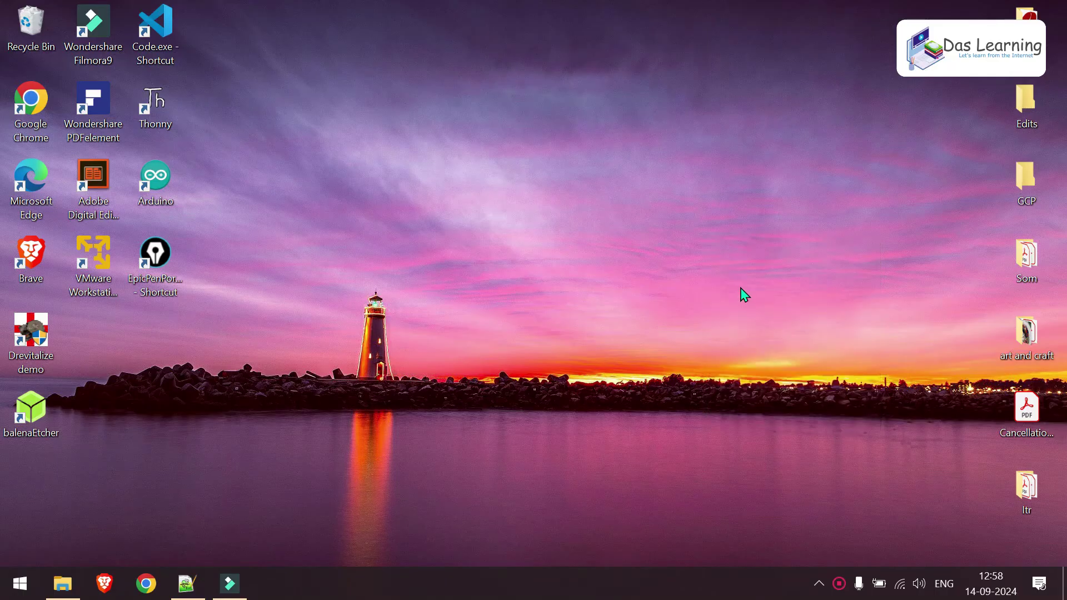
{"action": "left_click", "coordinate": [901, 582]}
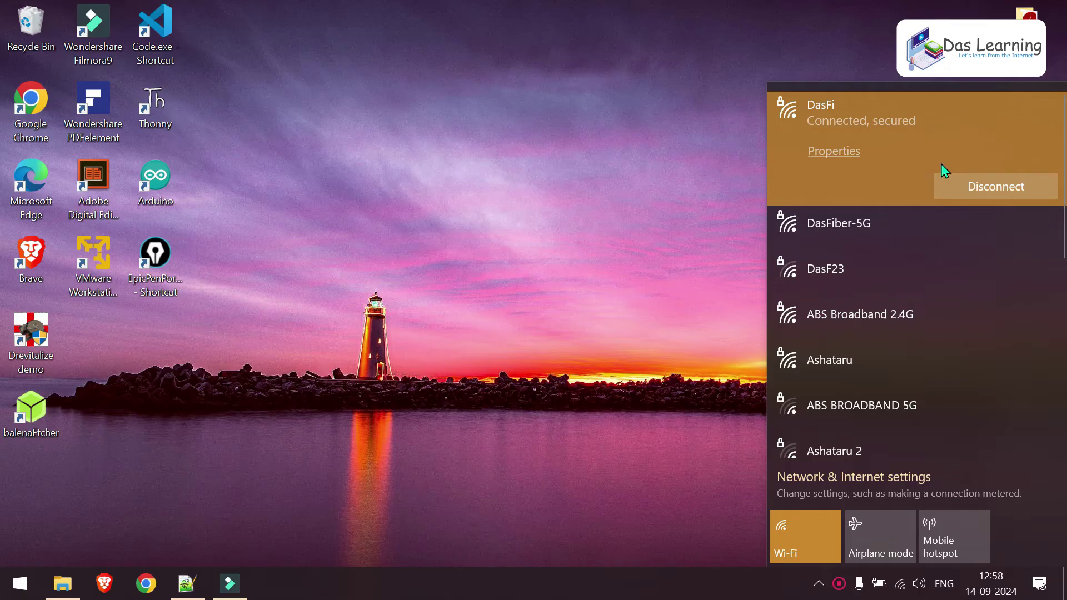
{"action": "left_click", "coordinate": [616, 273]}
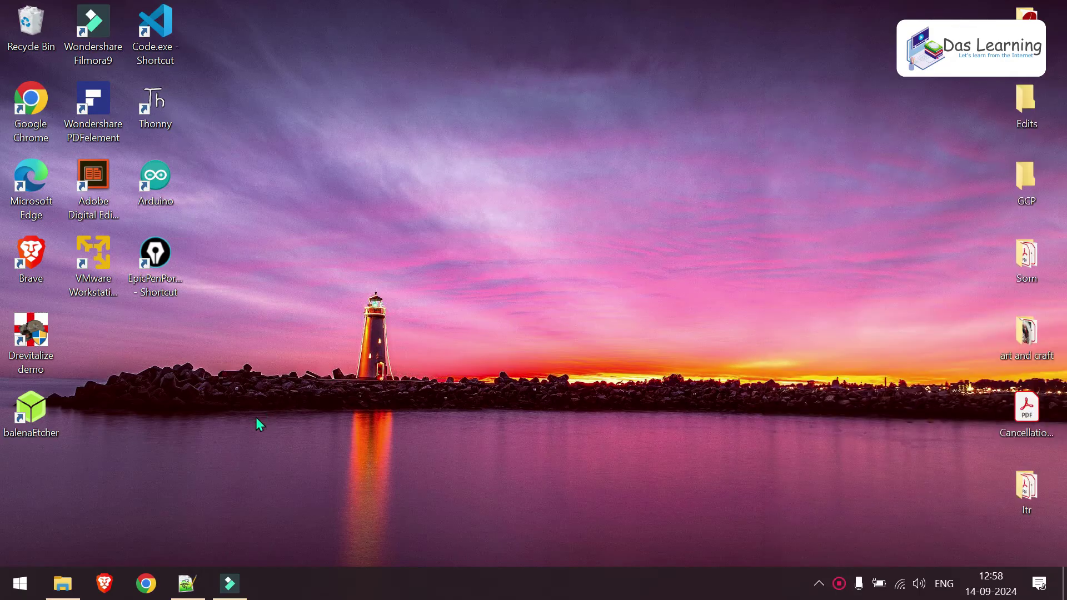
- From This PC, start the Add Network Location wizard and choose a custom network location
{"action": "left_click", "coordinate": [66, 580]}
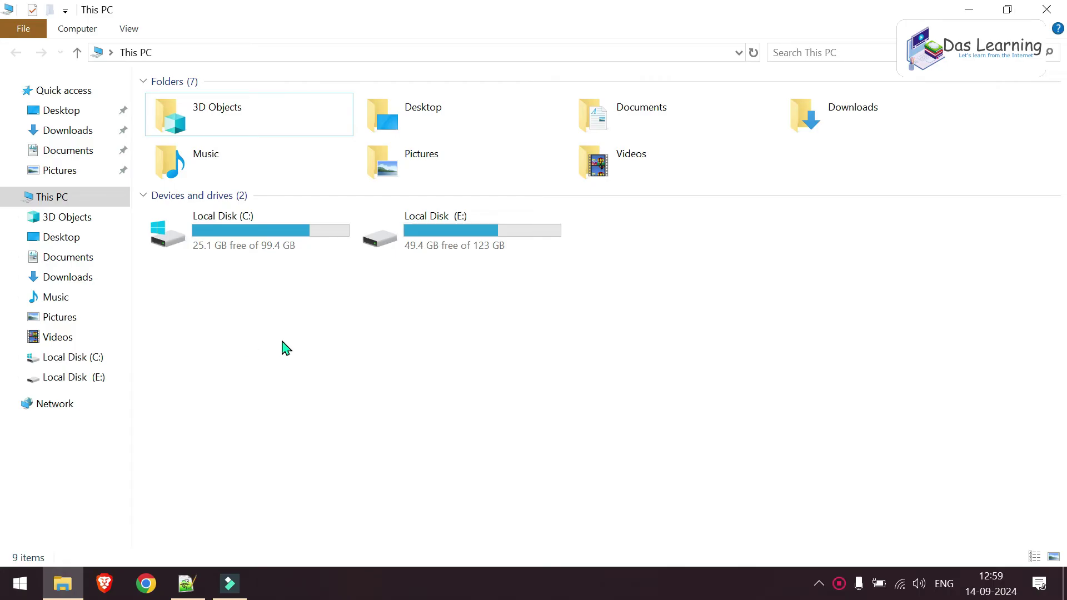
{"action": "right_click", "coordinate": [422, 377]}
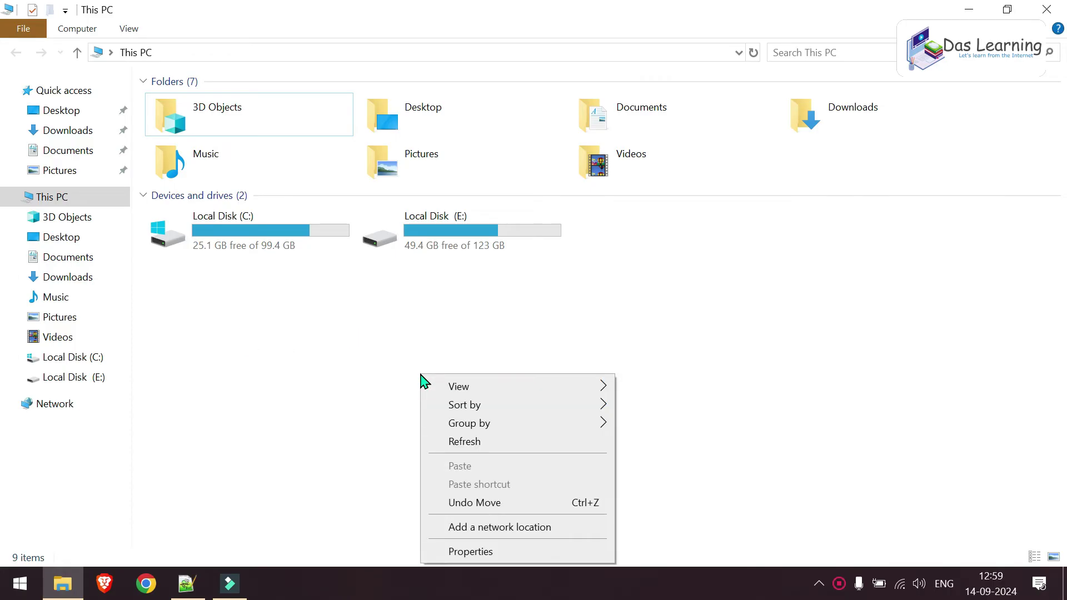
{"action": "right_click", "coordinate": [338, 345]}
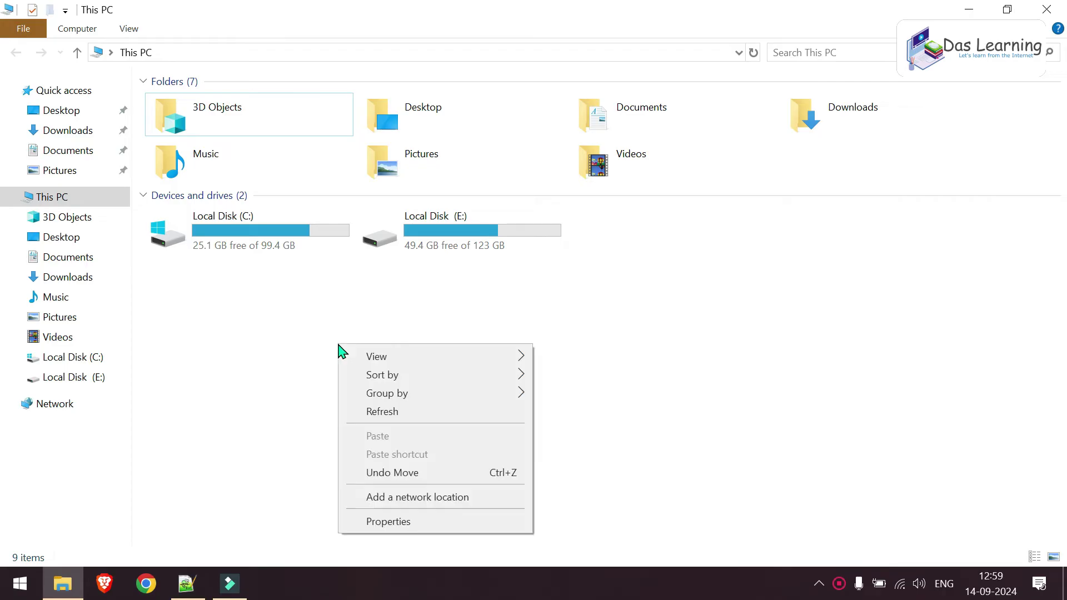
{"action": "left_click", "coordinate": [419, 497]}
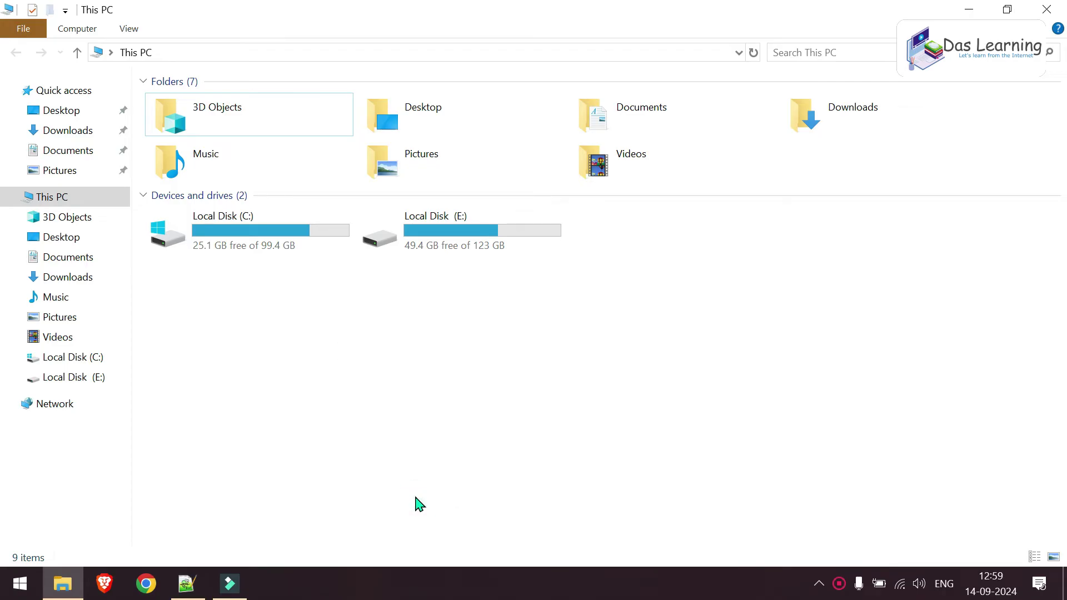
{"action": "left_click", "coordinate": [668, 483]}
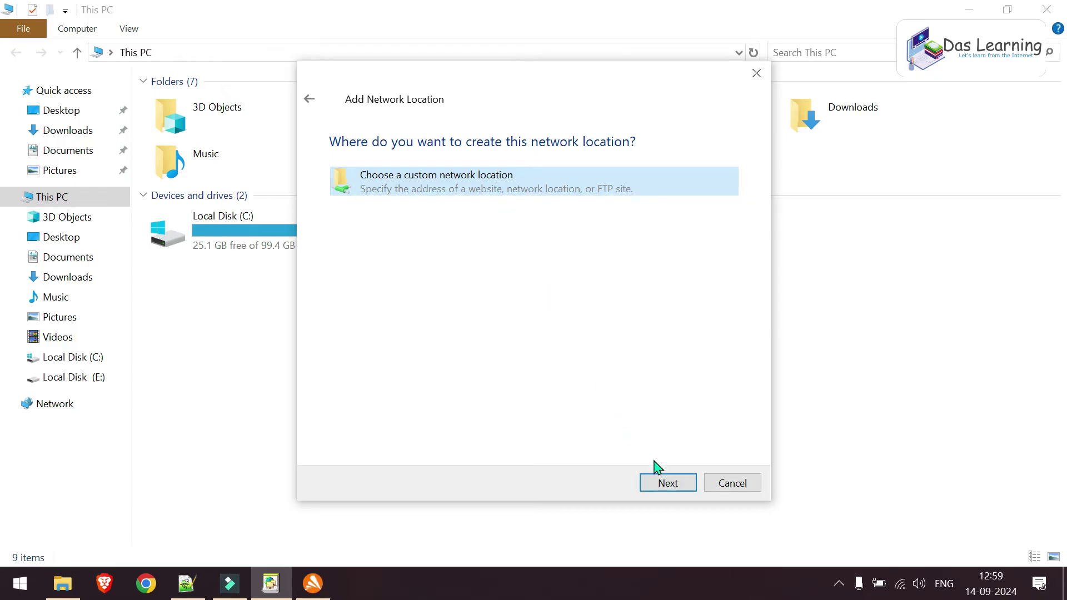
{"action": "left_click", "coordinate": [671, 489]}
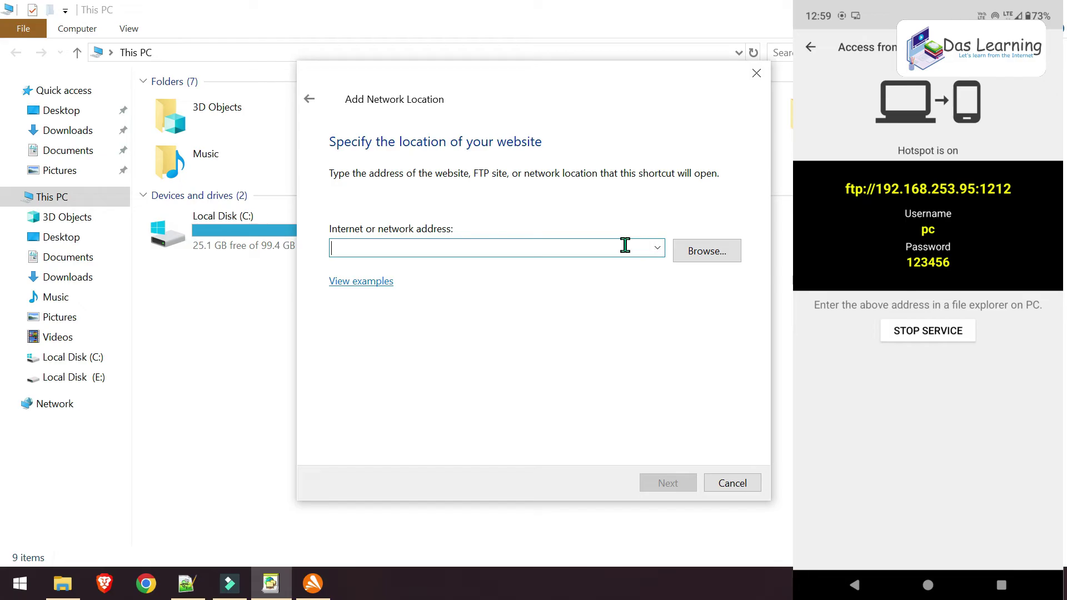
- Enter ftp://192.168.253.95:1212, turn off anonymous logon, and fill in the FTP user name
{"action": "type", "text": "ftp:"}
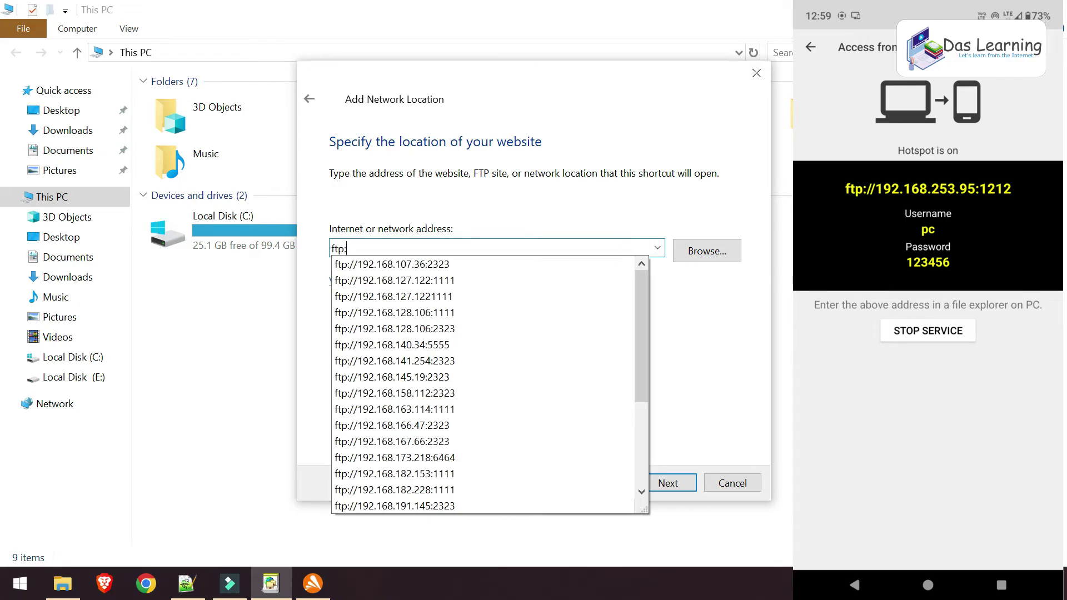
{"action": "type", "text": "//192.168.253.95:"}
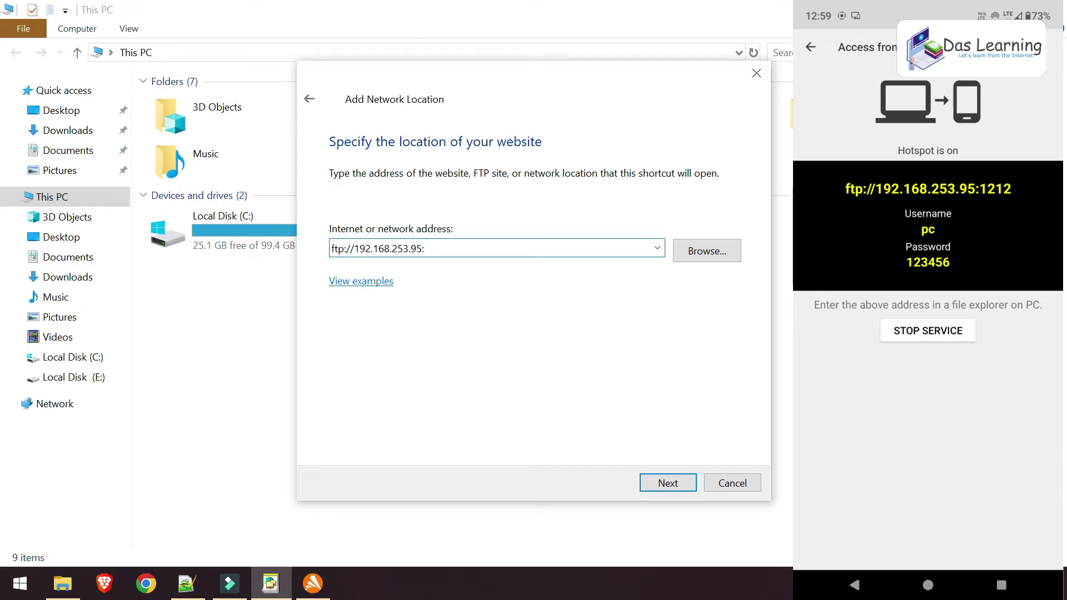
{"action": "type", "text": "212"}
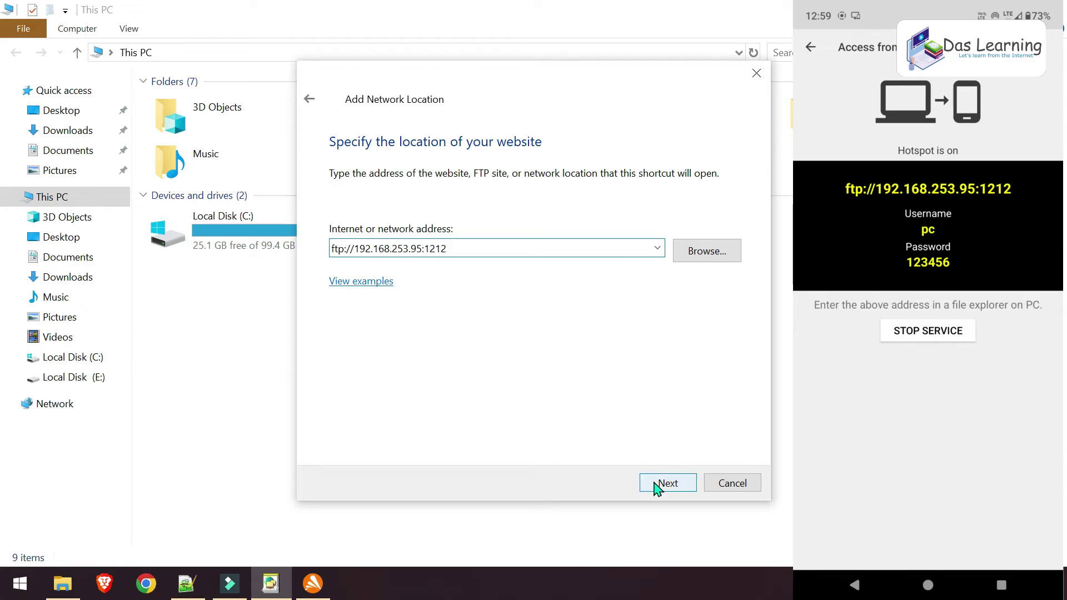
{"action": "left_click", "coordinate": [658, 487]}
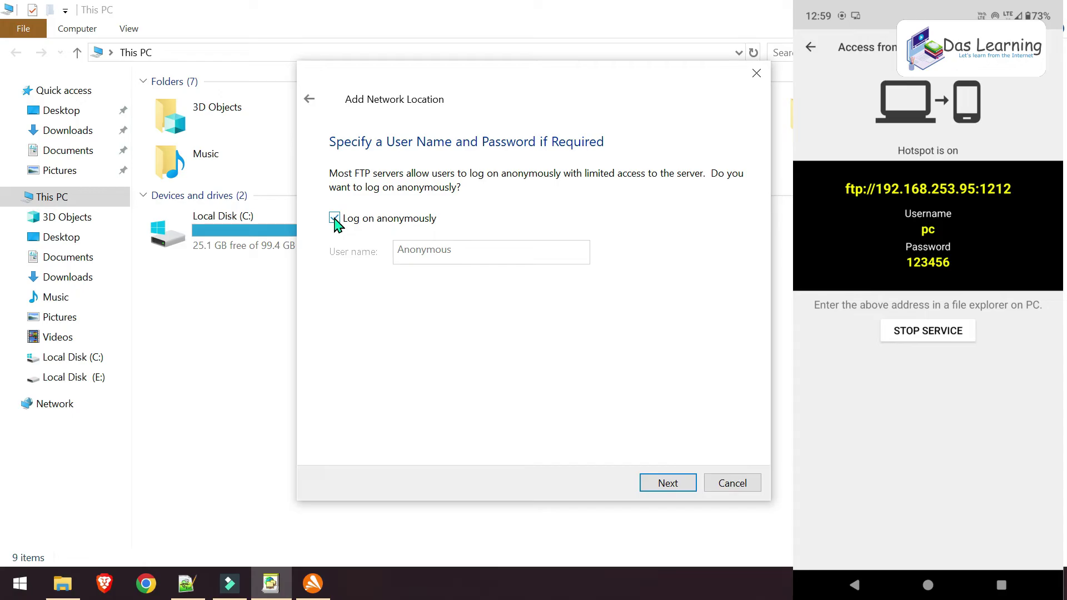
{"action": "left_click", "coordinate": [334, 219]}
{"action": "left_click", "coordinate": [418, 253]}
{"action": "type", "text": "pc"}
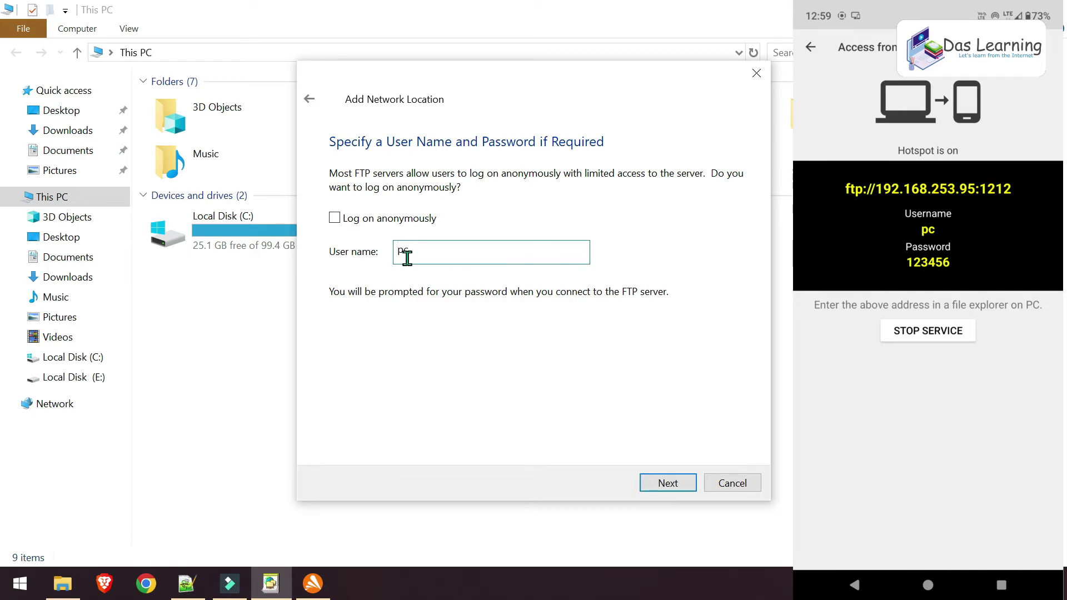
- Name the network location 'MobilePhone' and finish the wizard
{"action": "left_click", "coordinate": [666, 482]}
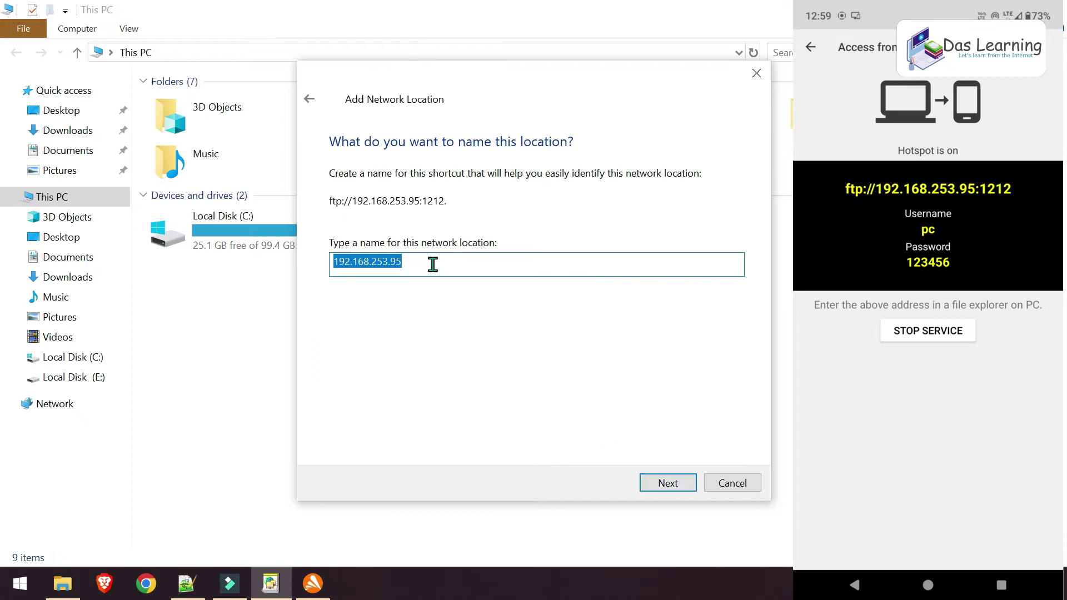
{"action": "key", "text": "BackSpace"}
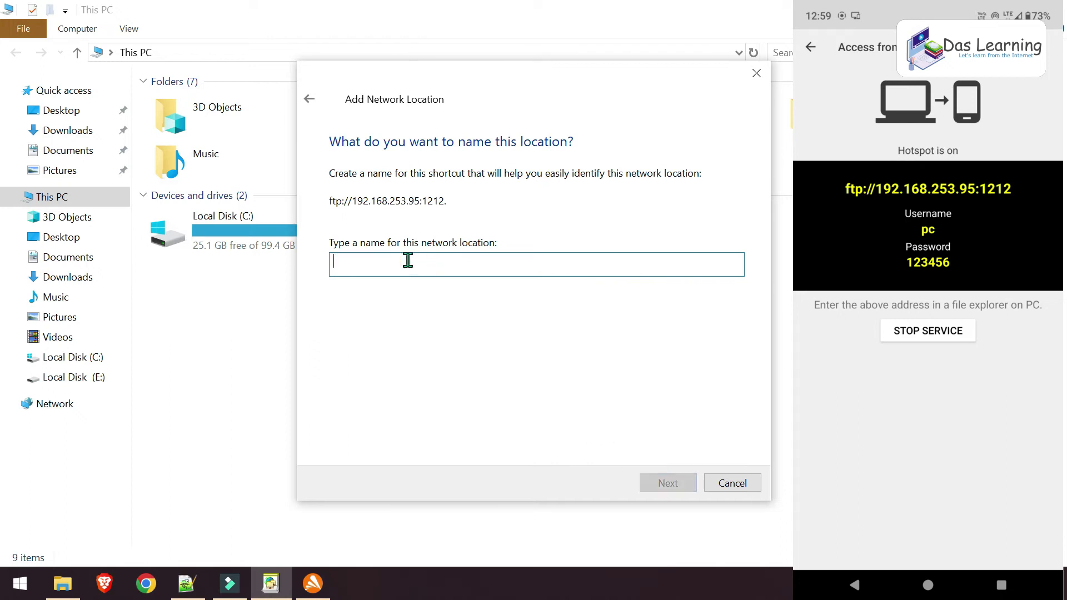
{"action": "type", "text": "Mobi"}
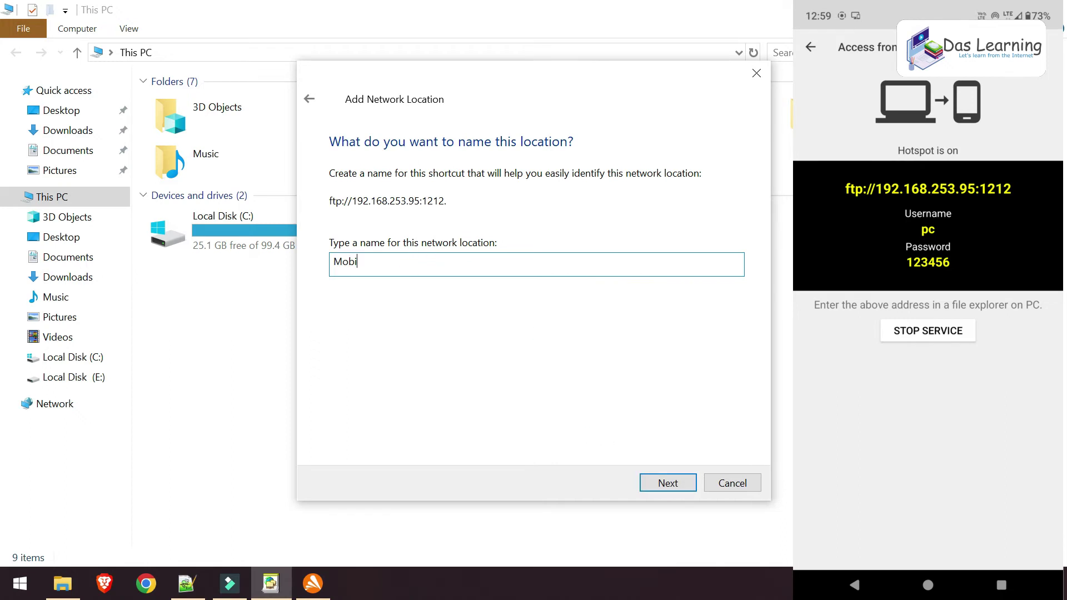
{"action": "type", "text": "lePhone"}
{"action": "left_click", "coordinate": [669, 482]}
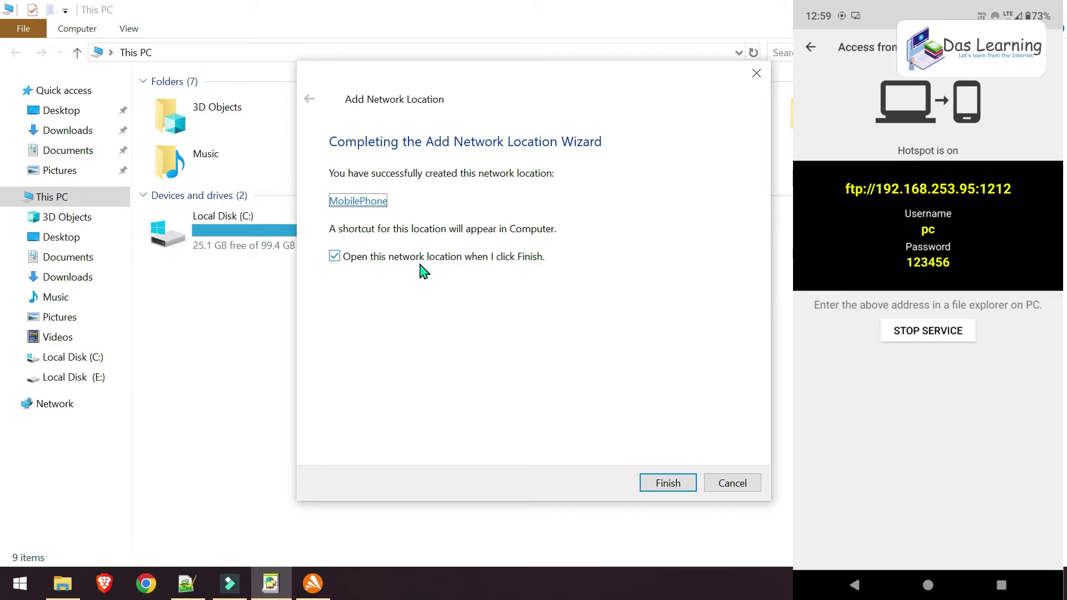
{"action": "left_click", "coordinate": [662, 481]}
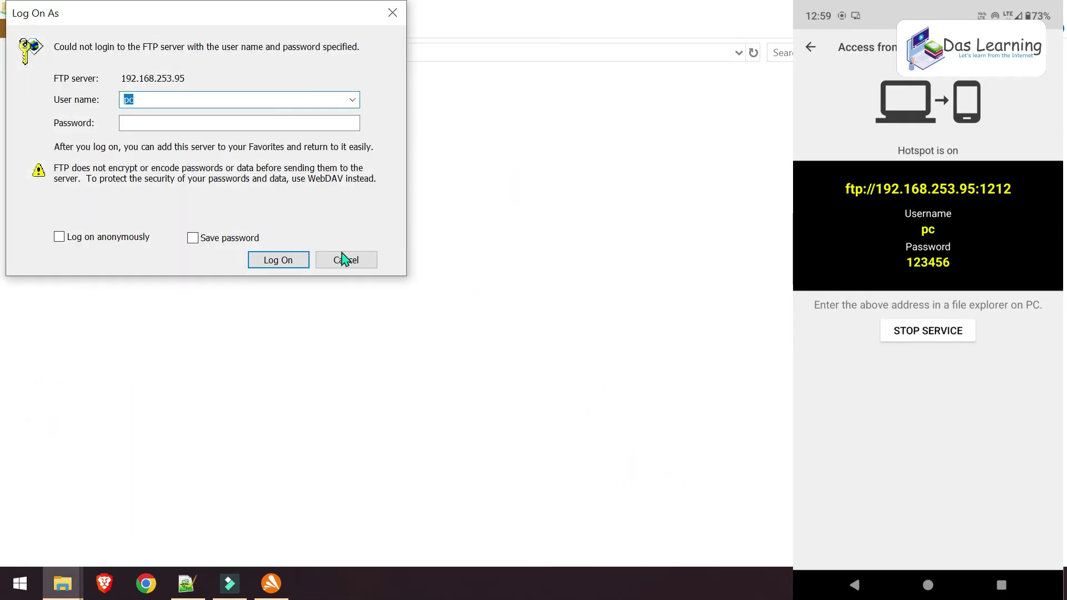
- Enter the phone's FTP password with Save password checked and log on
{"action": "left_click", "coordinate": [193, 238]}
{"action": "left_click", "coordinate": [161, 122]}
{"action": "type", "text": "1"}
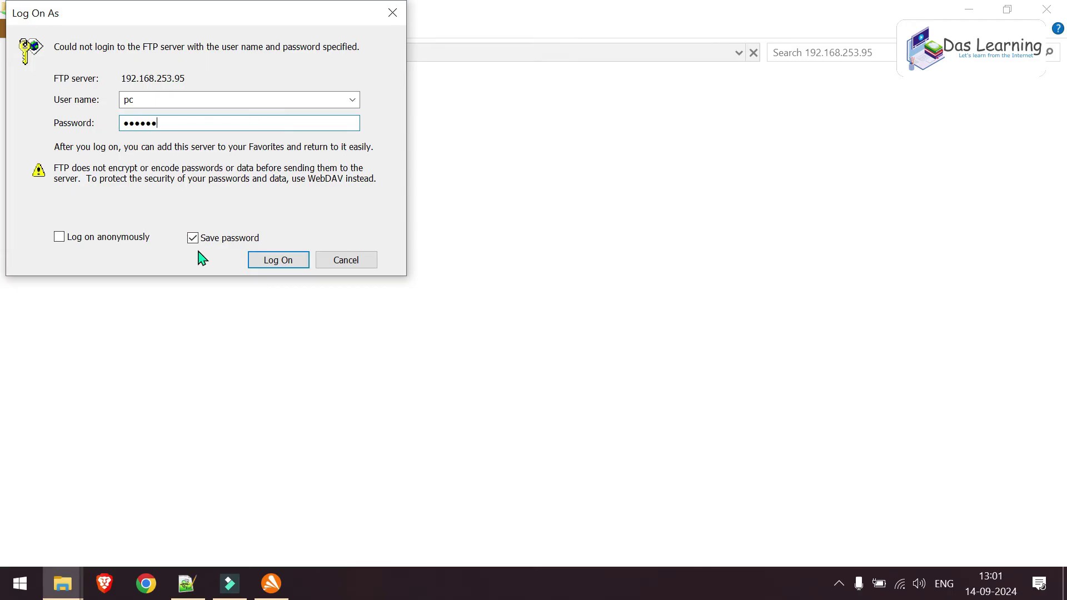
{"action": "left_click", "coordinate": [274, 265]}
{"action": "left_click", "coordinate": [278, 266]}
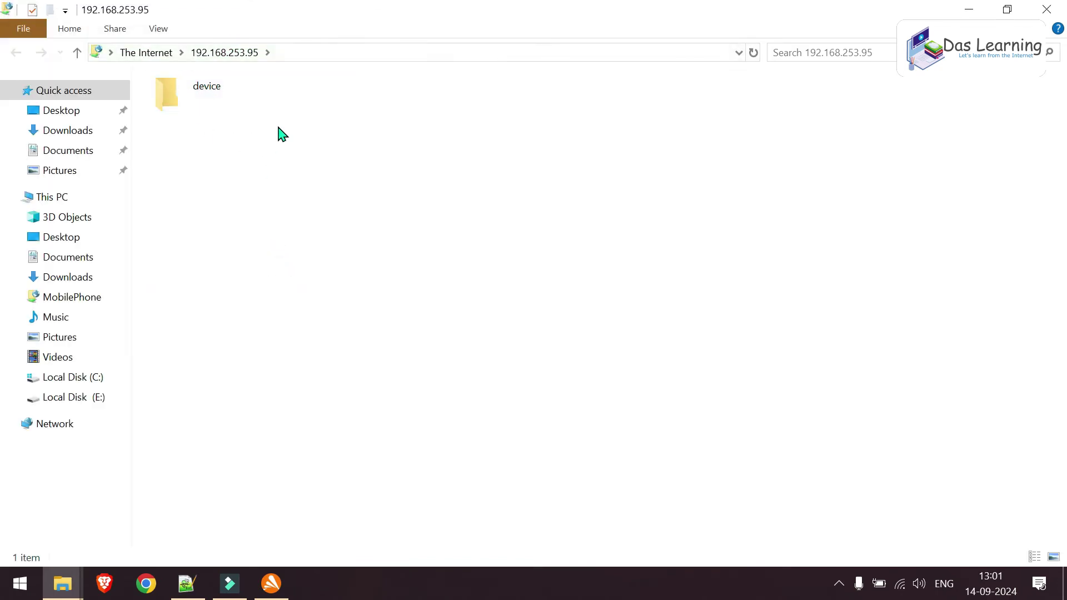
- Browse the phone's device > Movies > Screenrecord folder and copy screen-20240914-125808.mp4
{"action": "double_click", "coordinate": [206, 94]}
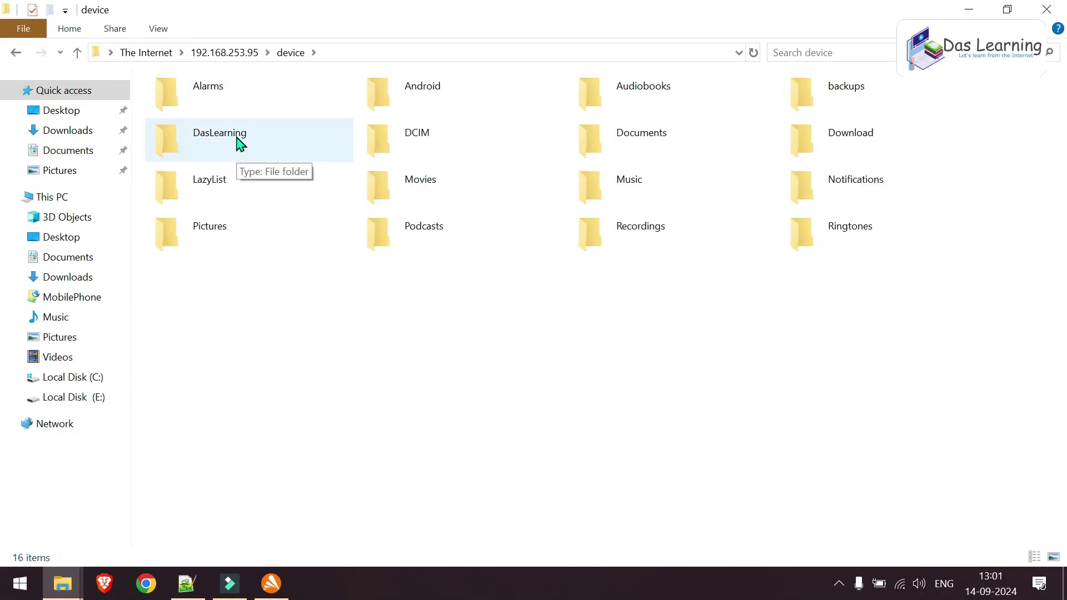
{"action": "double_click", "coordinate": [395, 172]}
{"action": "double_click", "coordinate": [258, 103]}
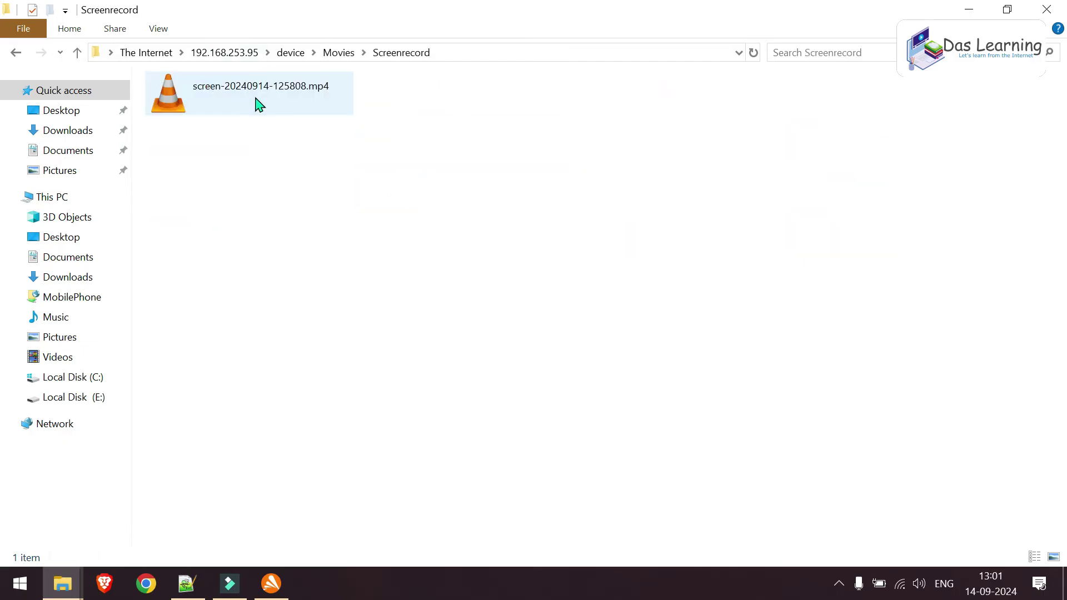
{"action": "left_click", "coordinate": [258, 104]}
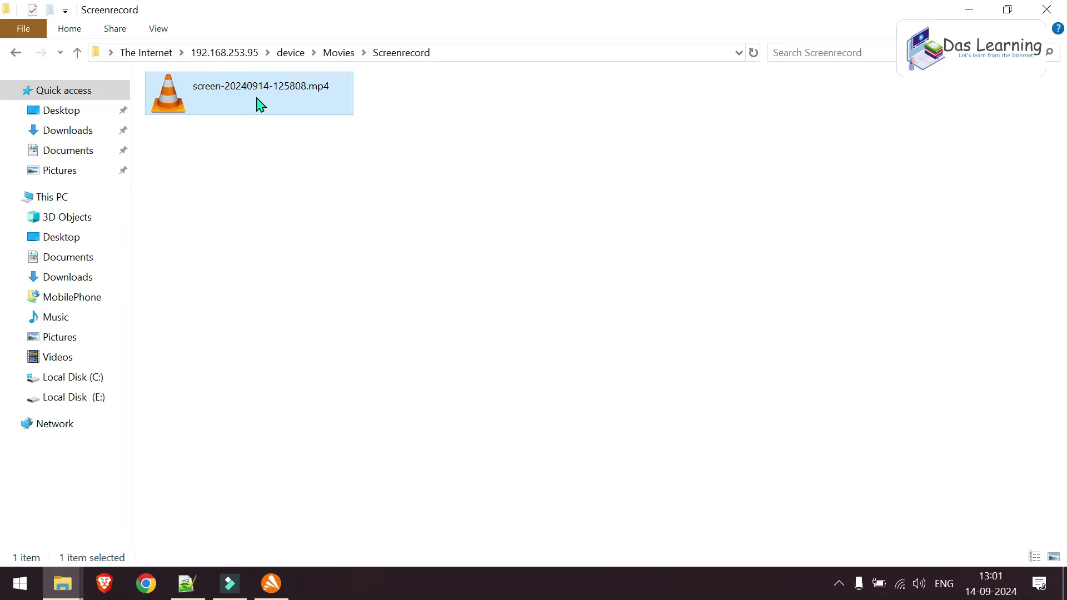
{"action": "right_click", "coordinate": [258, 103]}
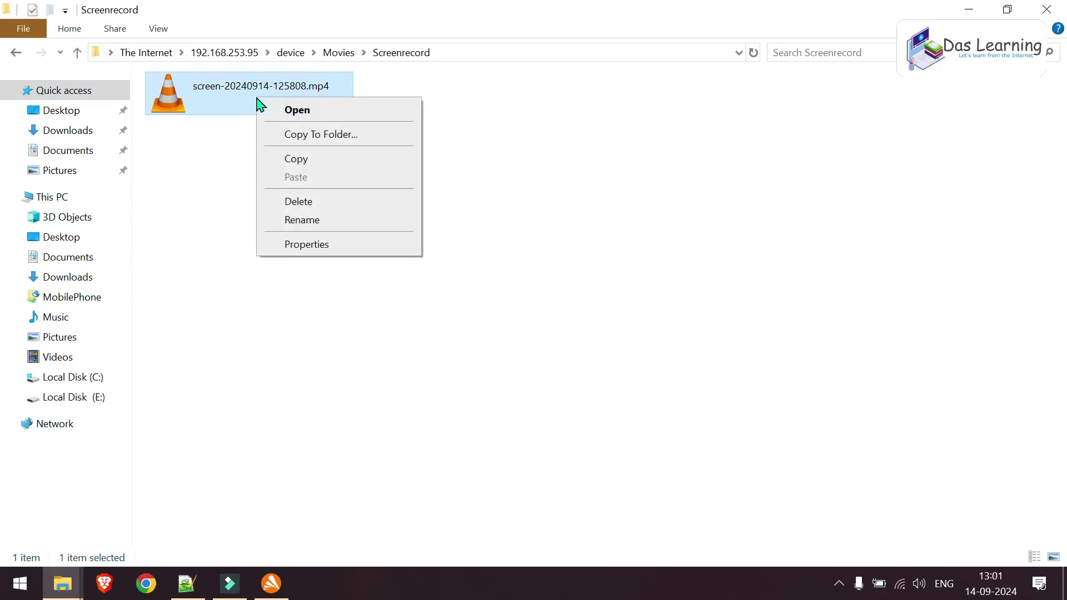
{"action": "left_click", "coordinate": [308, 200]}
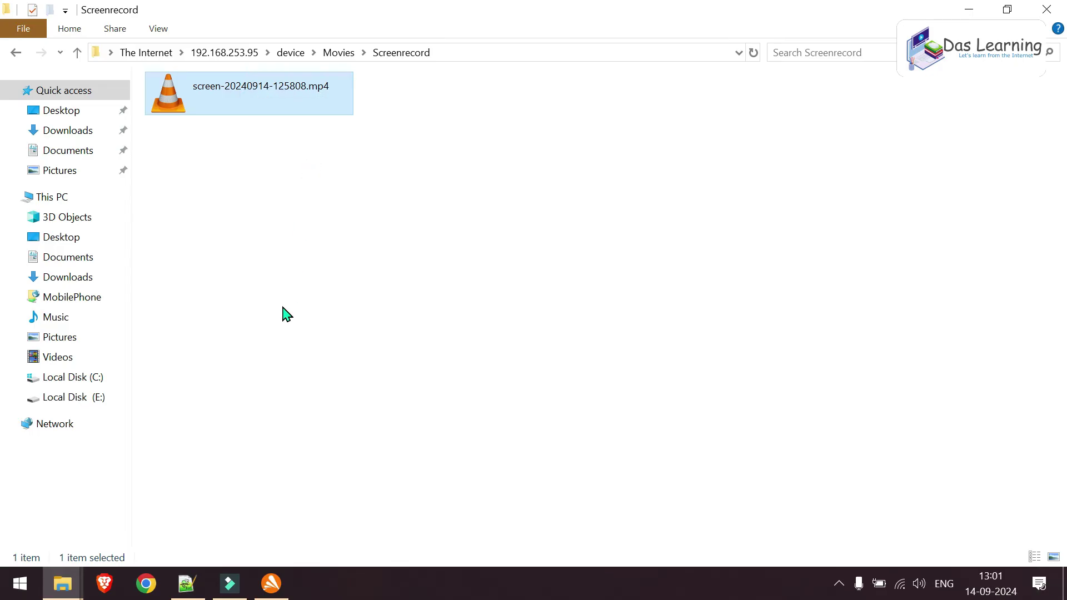
- Paste screen-20240914-125808.mp4 onto the PC desktop
{"action": "key", "text": "alt+Left"}
{"action": "key", "text": "super+d"}
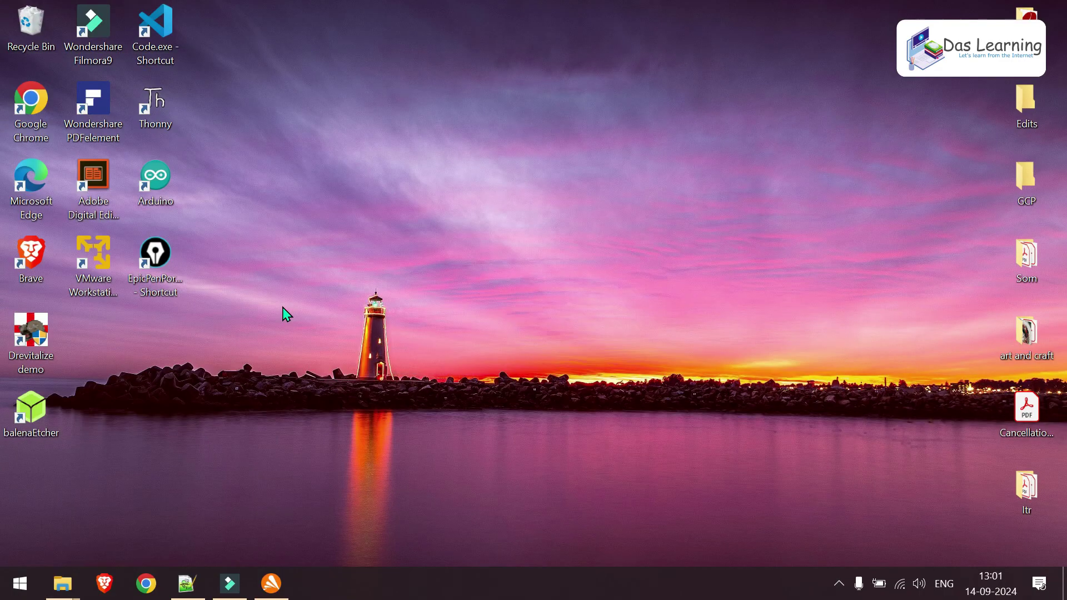
{"action": "right_click", "coordinate": [283, 311]}
{"action": "left_click", "coordinate": [333, 381]}
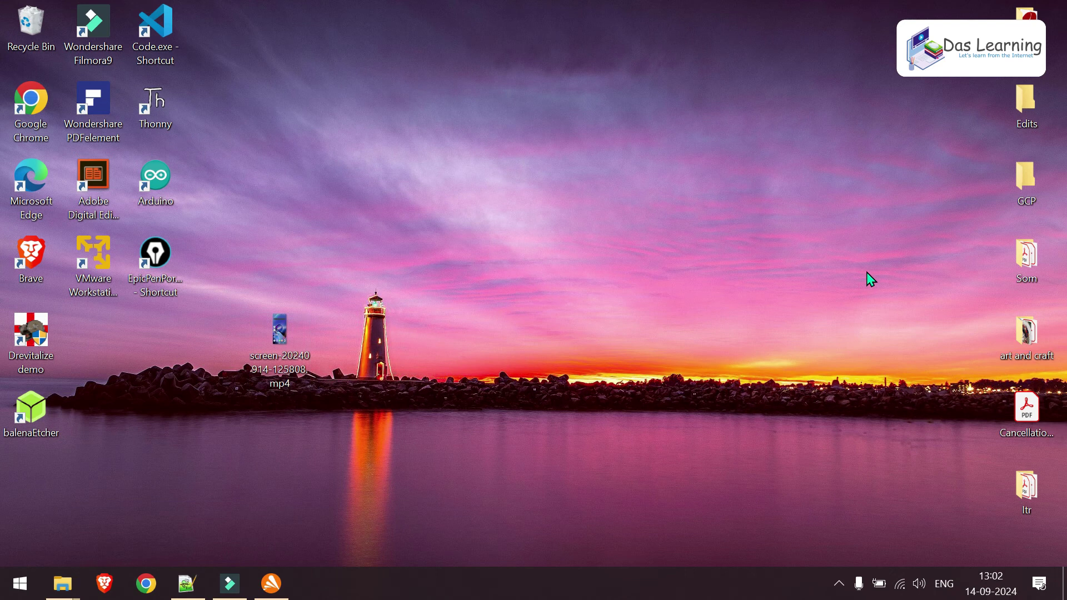
- Copy CancellationRulesforIRCTCTrain.pdf from the desktop and open the MobilePhone network location
{"action": "right_click", "coordinate": [1025, 427]}
{"action": "left_click", "coordinate": [940, 326]}
{"action": "key", "text": "super+e"}
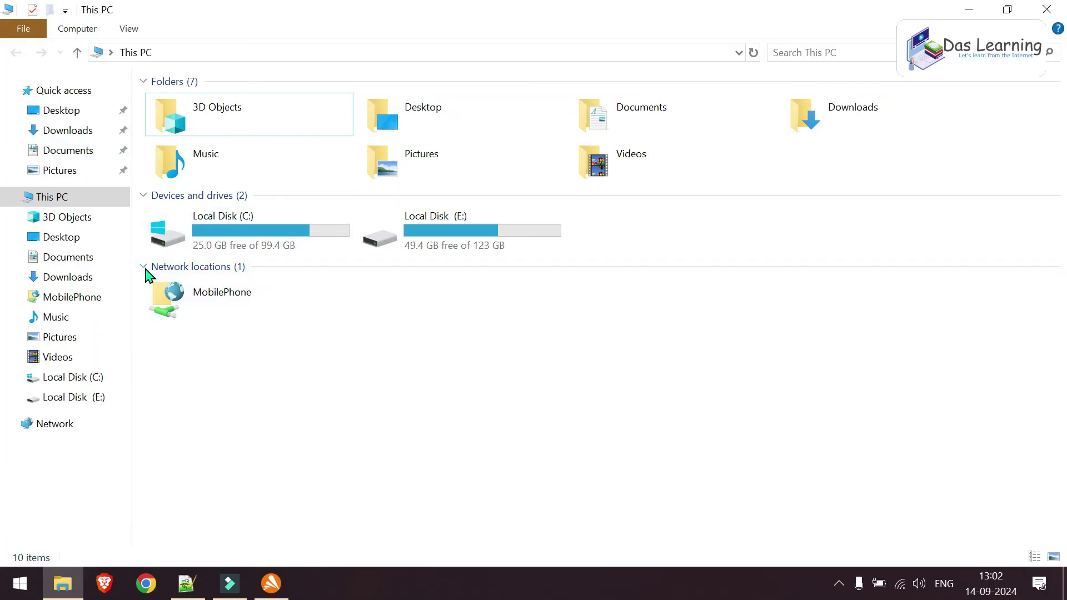
{"action": "left_click", "coordinate": [143, 267]}
{"action": "left_click", "coordinate": [143, 267]}
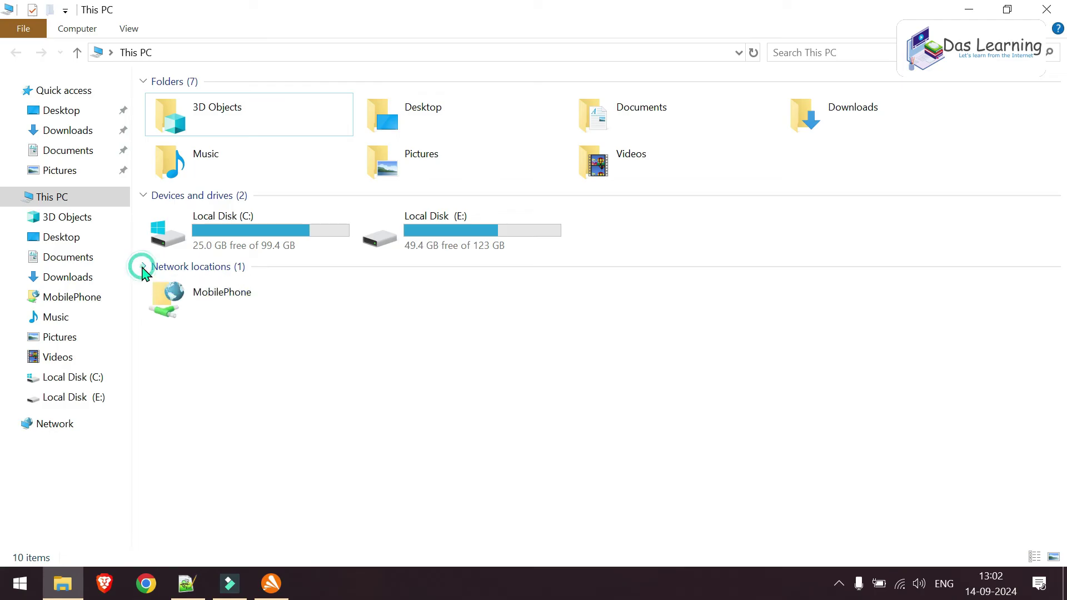
{"action": "double_click", "coordinate": [227, 311]}
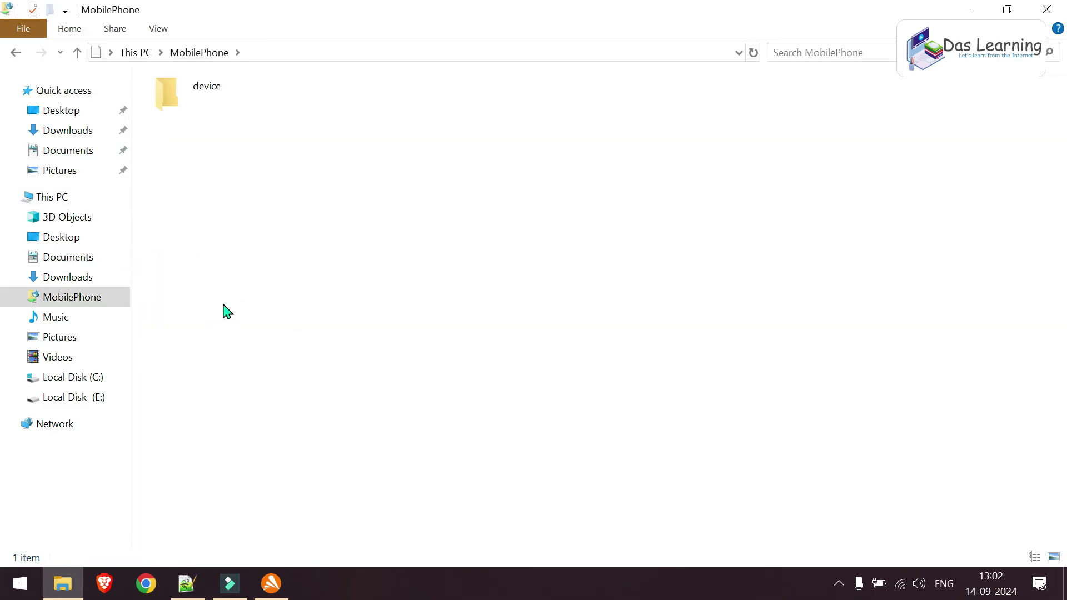
- Paste the PDF into the phone's device > DasLearning folder
{"action": "left_click", "coordinate": [203, 107]}
{"action": "double_click", "coordinate": [202, 106]}
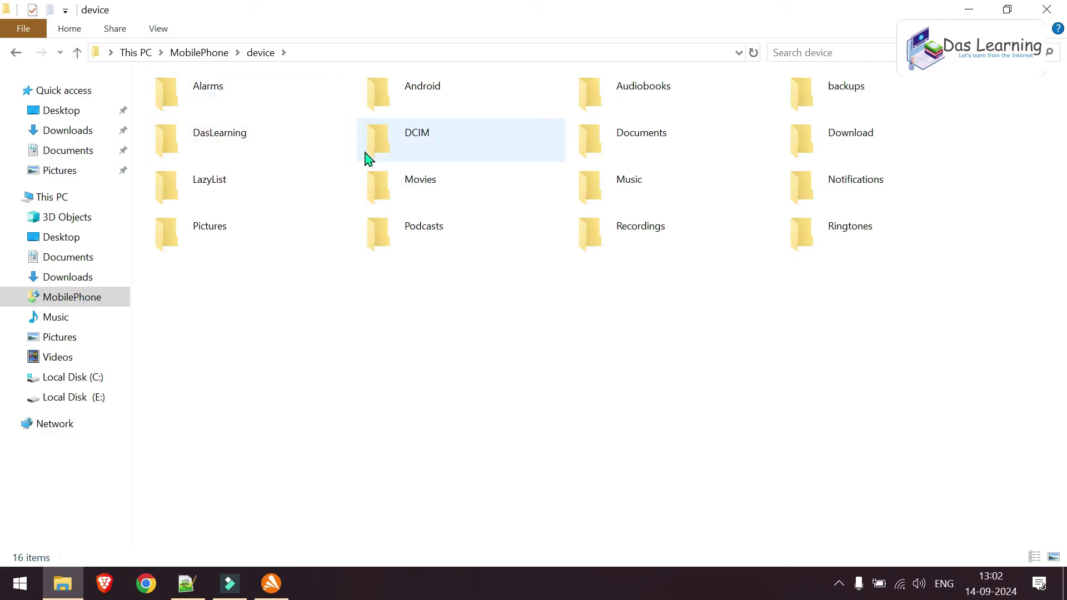
{"action": "double_click", "coordinate": [264, 143]}
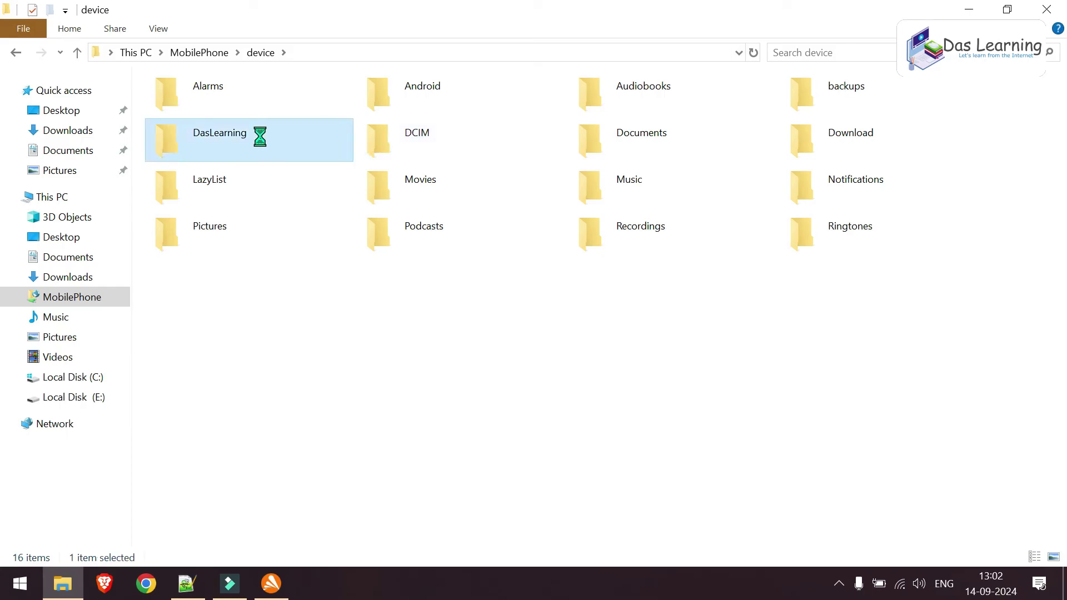
{"action": "right_click", "coordinate": [335, 306]}
{"action": "left_click", "coordinate": [400, 397]}
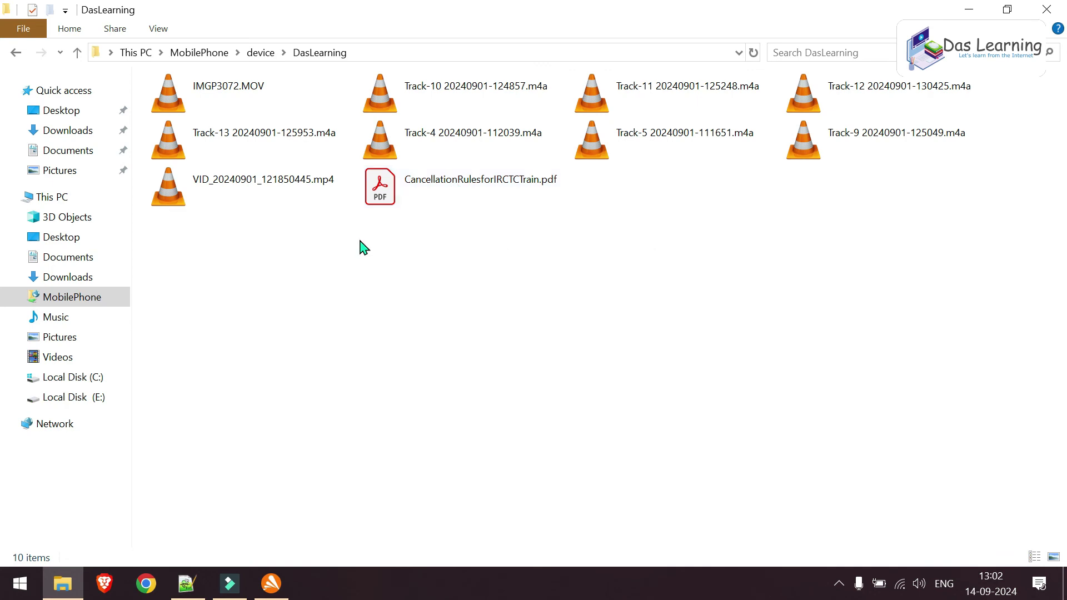
- Delete the MobilePhone network location under This PC and refresh the view
{"action": "left_click", "coordinate": [64, 197]}
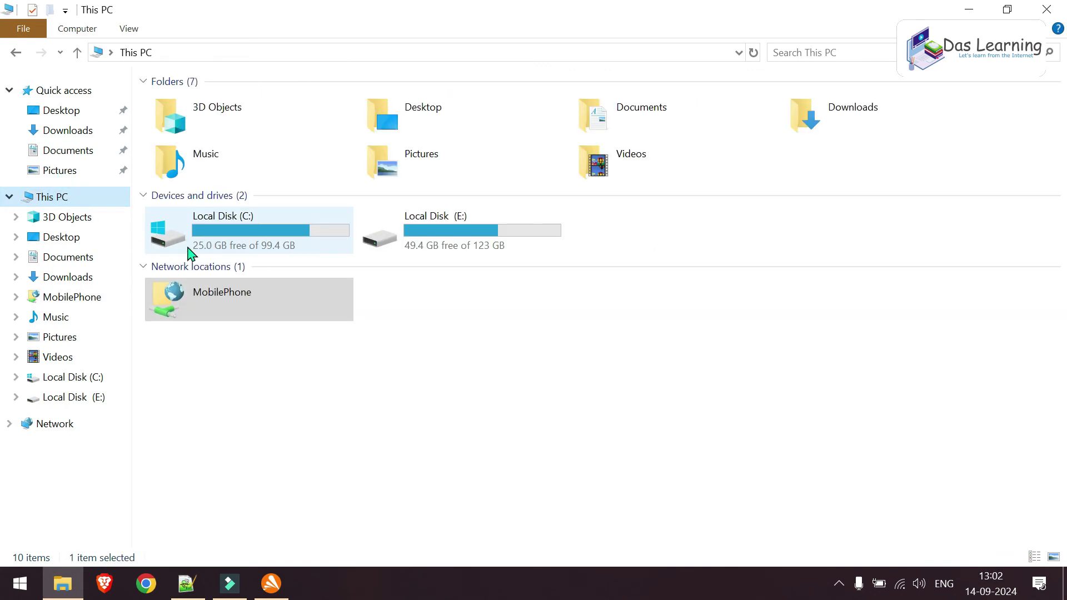
{"action": "left_click", "coordinate": [247, 347]}
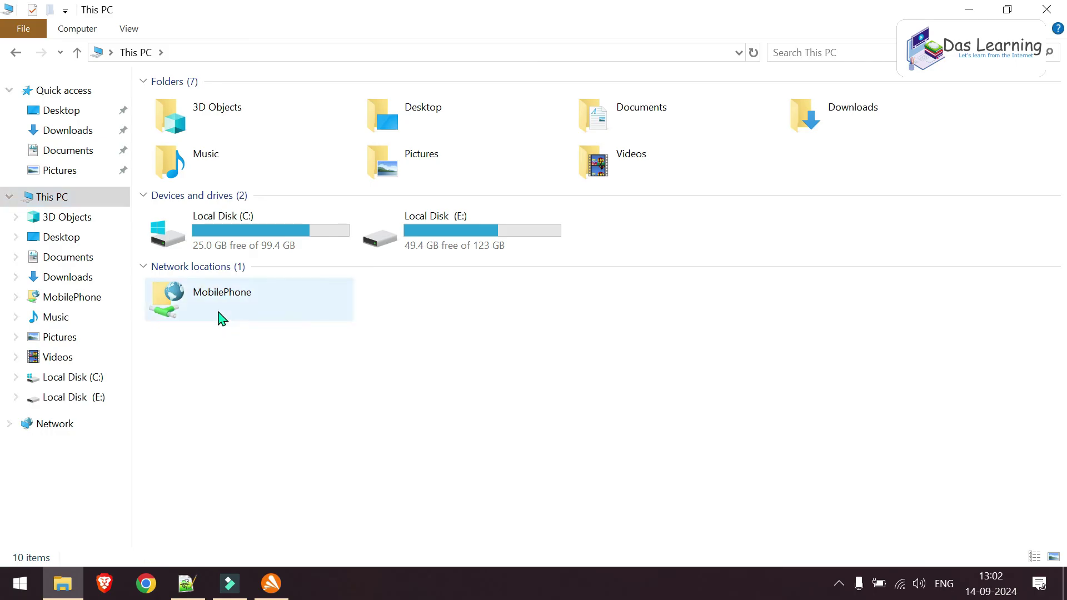
{"action": "left_click", "coordinate": [214, 310]}
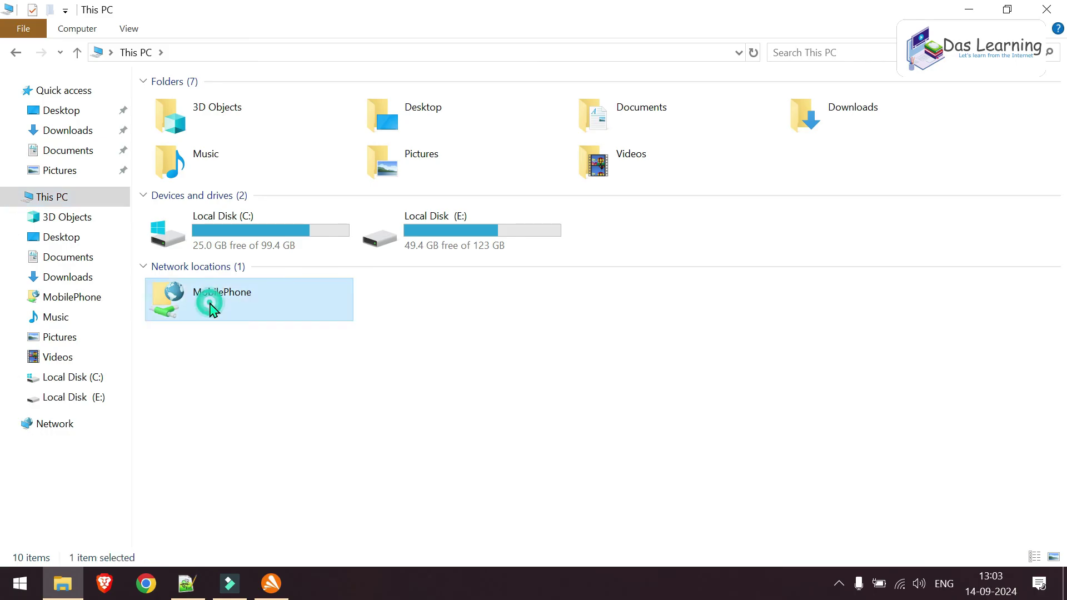
{"action": "key", "text": "Delete"}
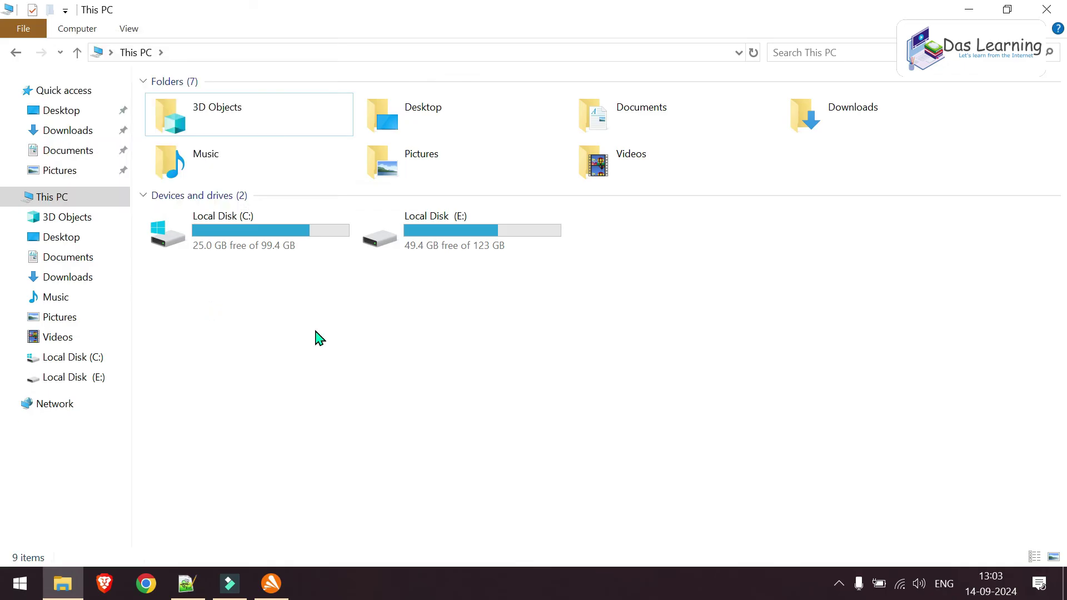
{"action": "right_click", "coordinate": [316, 335]}
{"action": "left_click", "coordinate": [390, 398]}
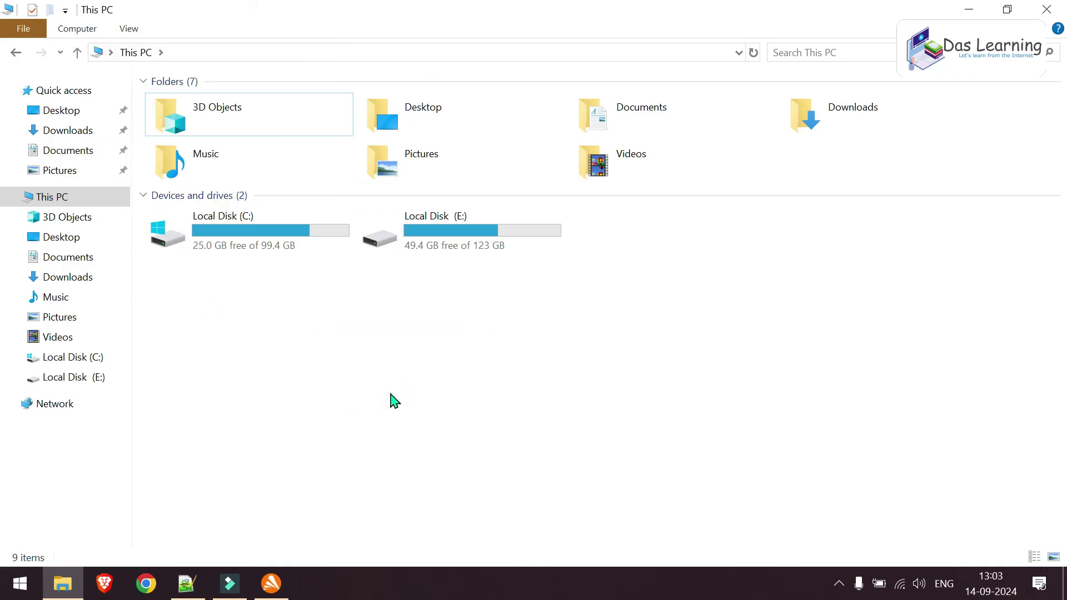